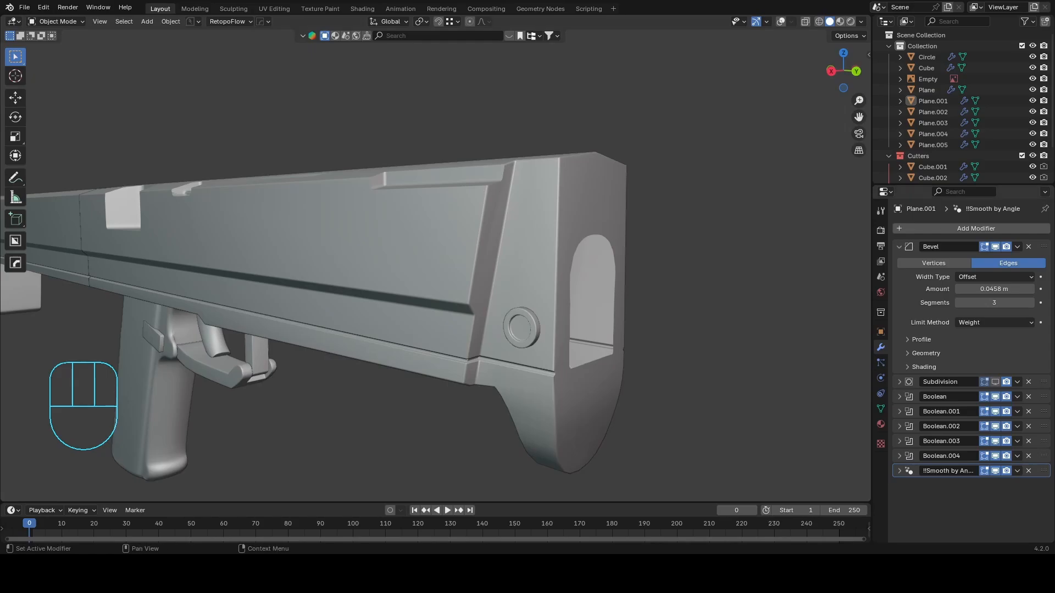
# Toggle the Bevel modifier's viewport display off and on repeatedly to compare the gun body with and without its bevels.
pyautogui.click(998, 247)
pyautogui.click(999, 248)
pyautogui.click(999, 248)
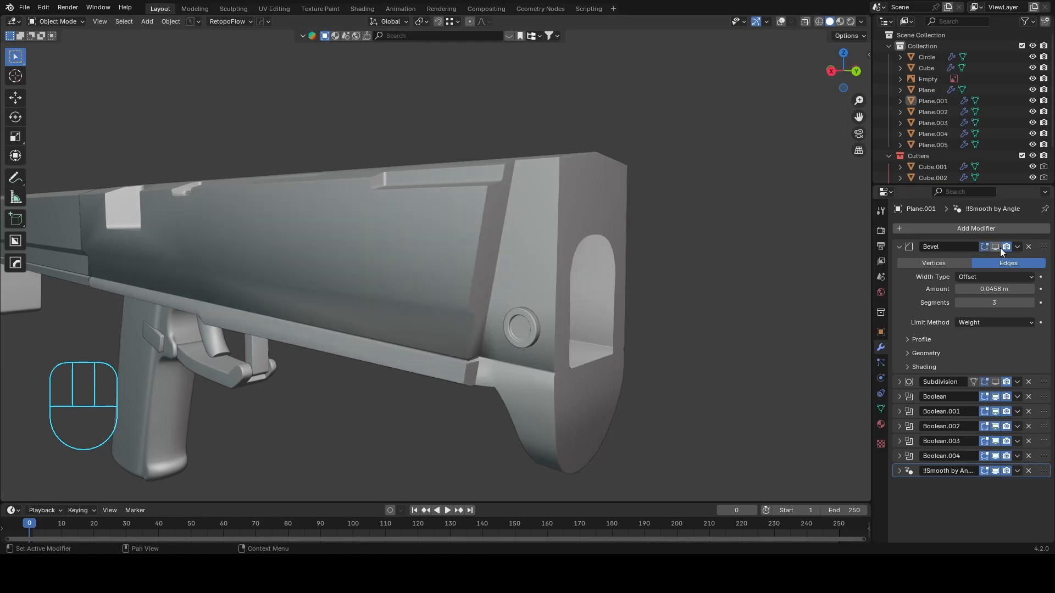
pyautogui.click(999, 248)
pyautogui.click(1000, 247)
pyautogui.click(999, 247)
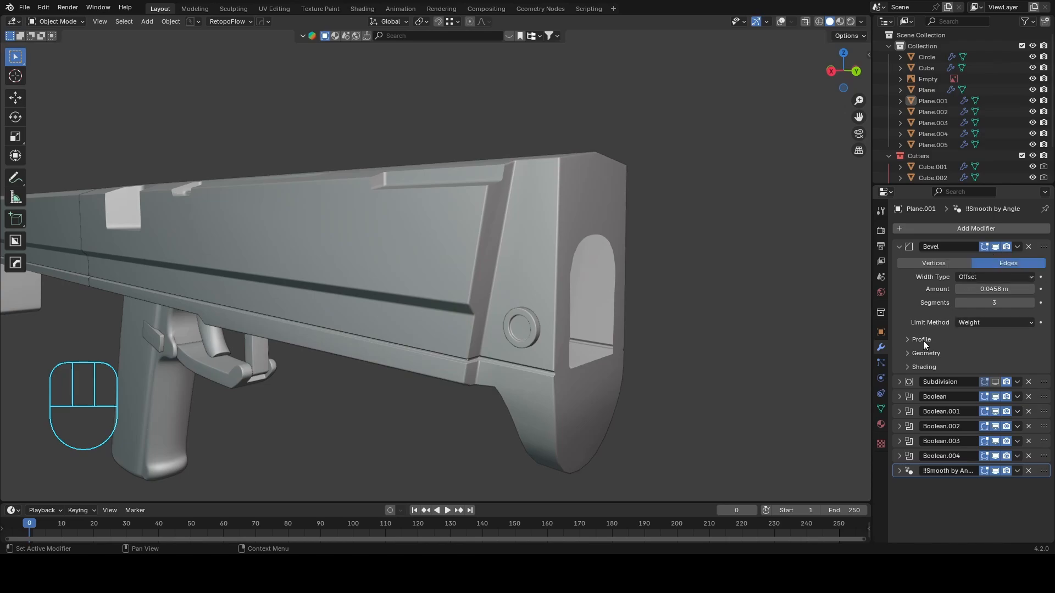
pyautogui.click(999, 323)
pyautogui.keyDown('shift'); pyautogui.moveTo(552, 221); pyautogui.dragTo(551, 237, button='middle'); pyautogui.keyUp('shift')
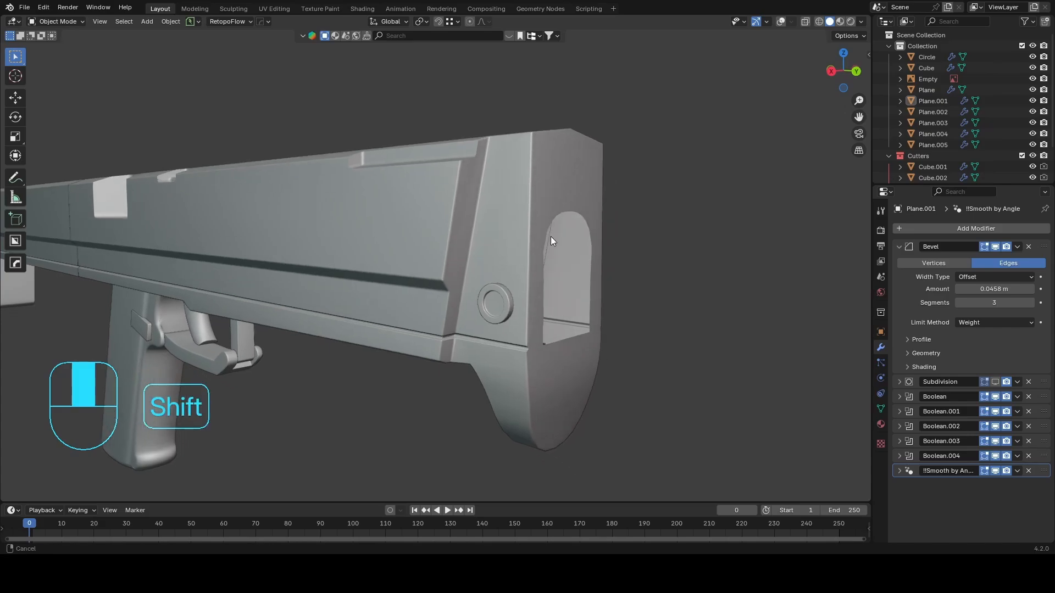
pyautogui.click(998, 245)
pyautogui.click(998, 245)
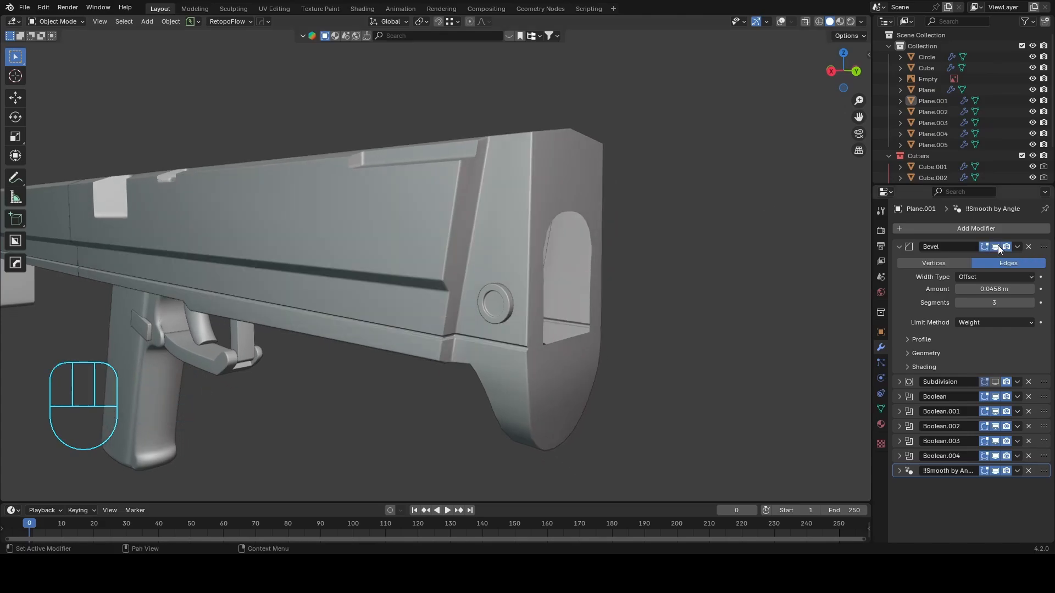
pyautogui.click(998, 245)
pyautogui.click(996, 245)
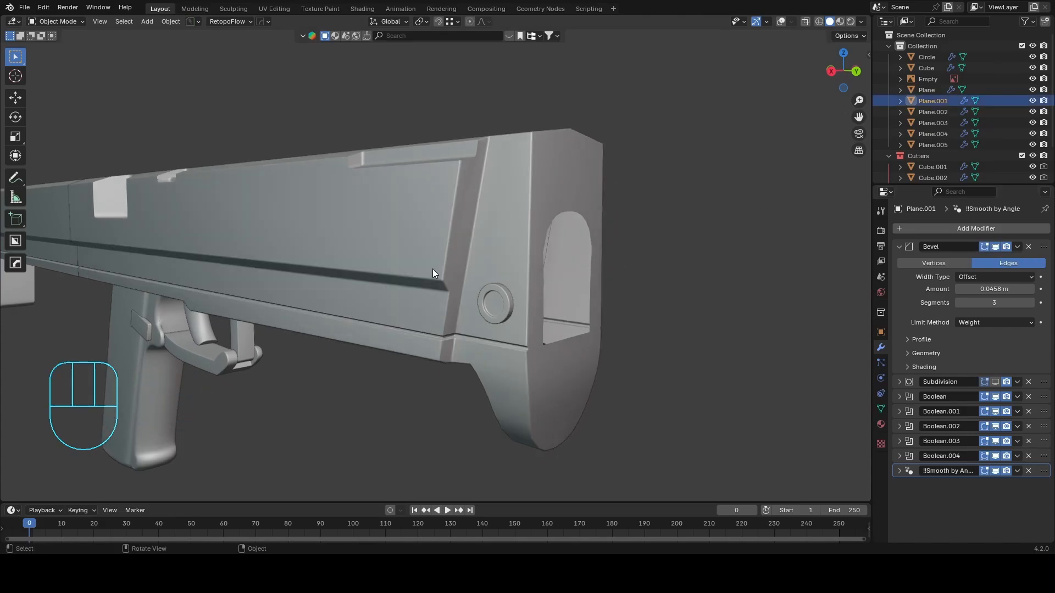
# Put the gun body in Edit Mode with edge selection, showing the item properties sidebar and the viewport overlays.
pyautogui.press('n')
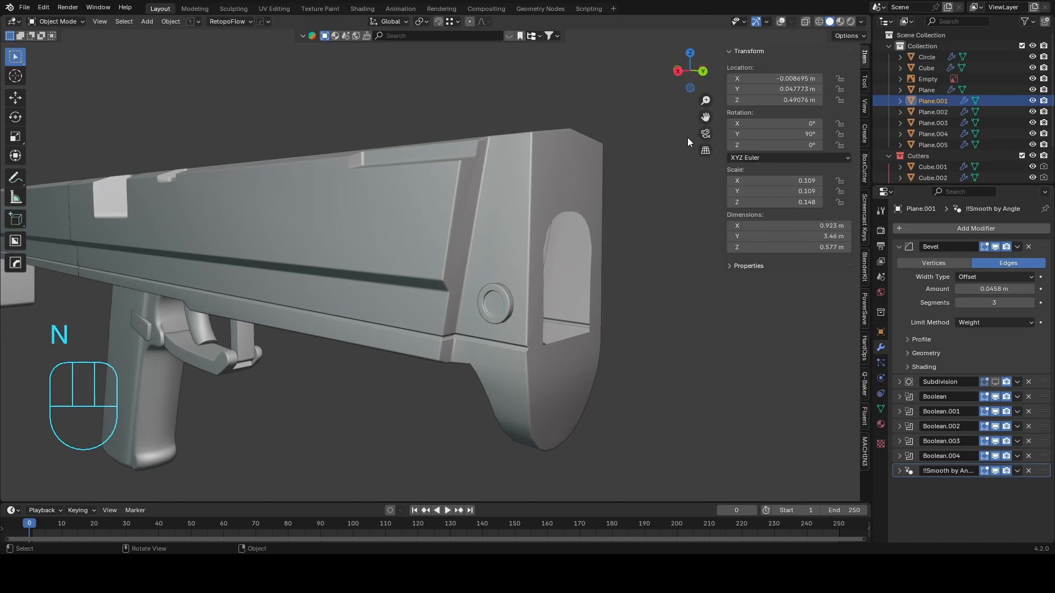
pyautogui.scroll(4, 648, 258)
pyautogui.scroll(-4, 648, 220)
pyautogui.press('Tab')
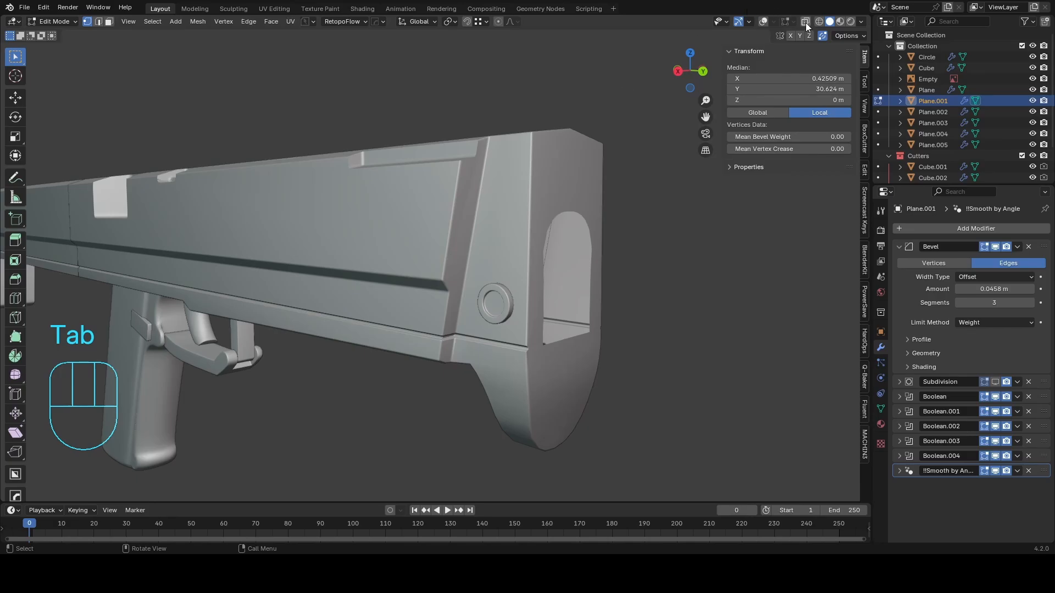
pyautogui.click(763, 21)
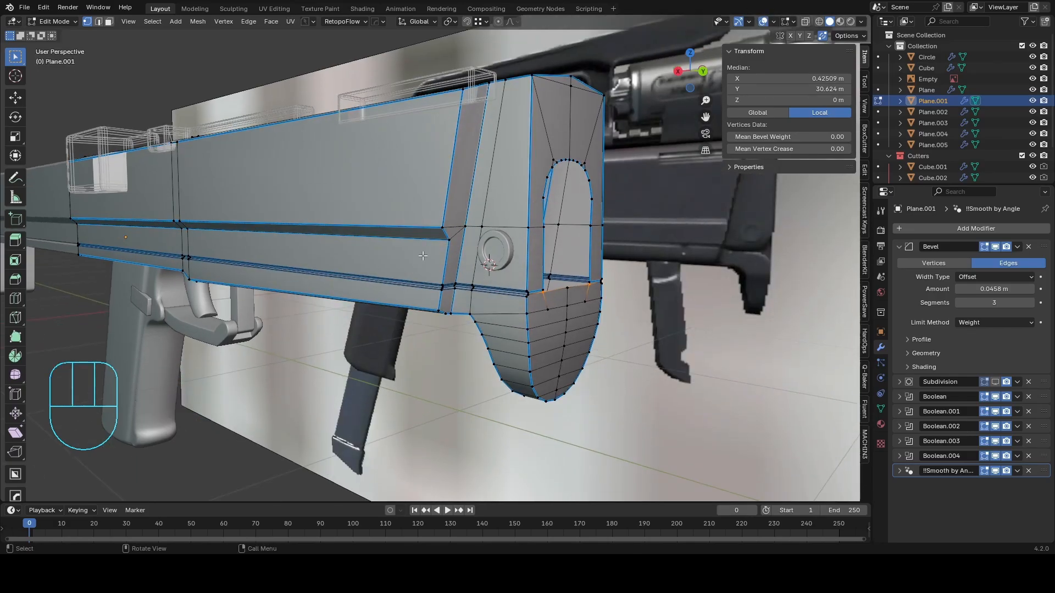
pyautogui.keyDown('shift'); pyautogui.moveTo(424, 255); pyautogui.dragTo(450, 264, button='middle'); pyautogui.keyUp('shift')
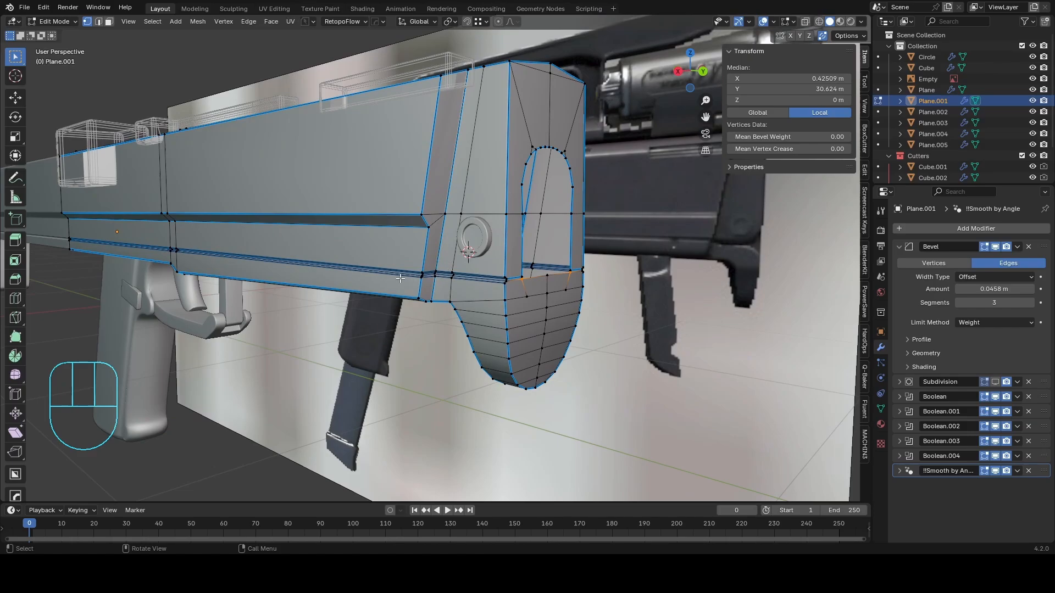
pyautogui.press('2')
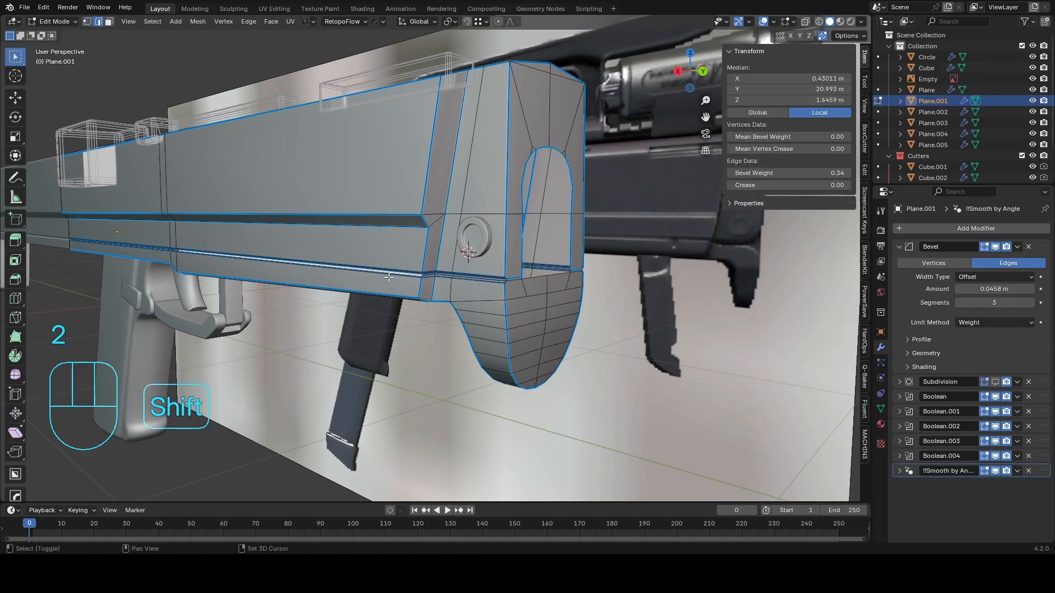
# Check the bevel weights of single edges at the lower groove and along the raised side panel's slanted rear edge.
pyautogui.keyDown('shift'); pyautogui.click(420, 282); pyautogui.keyUp('shift')
pyautogui.moveTo(444, 245); pyautogui.dragTo(445, 264, button='middle')
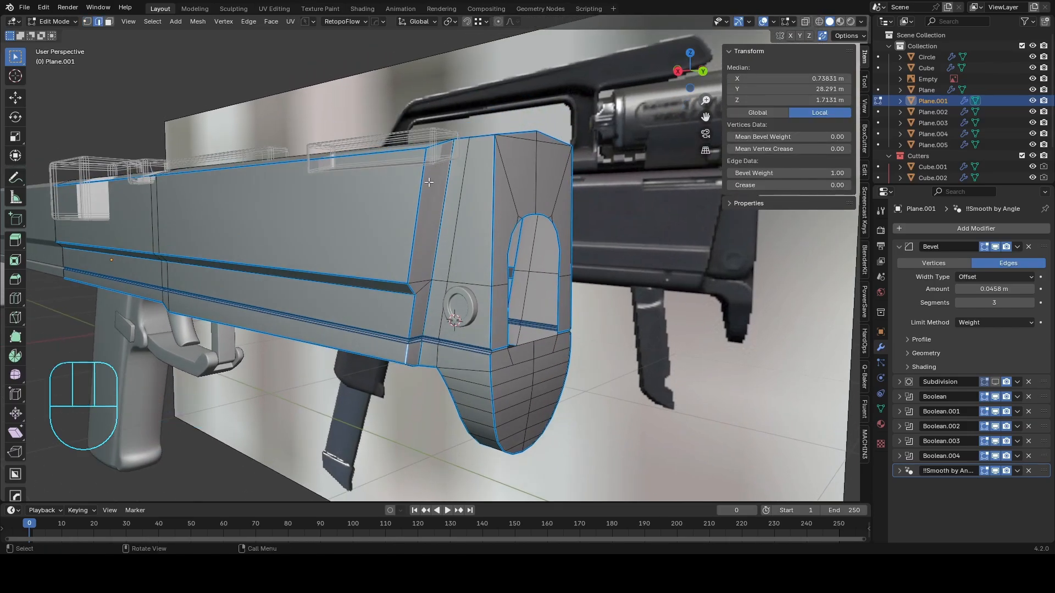
pyautogui.click(432, 201)
pyautogui.press('n')
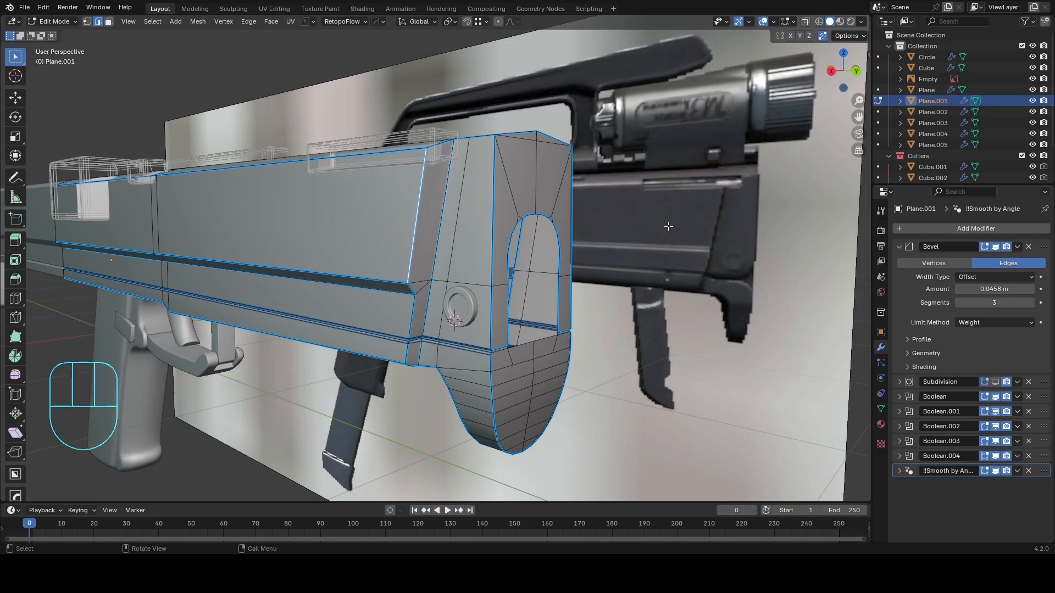
pyautogui.press('n')
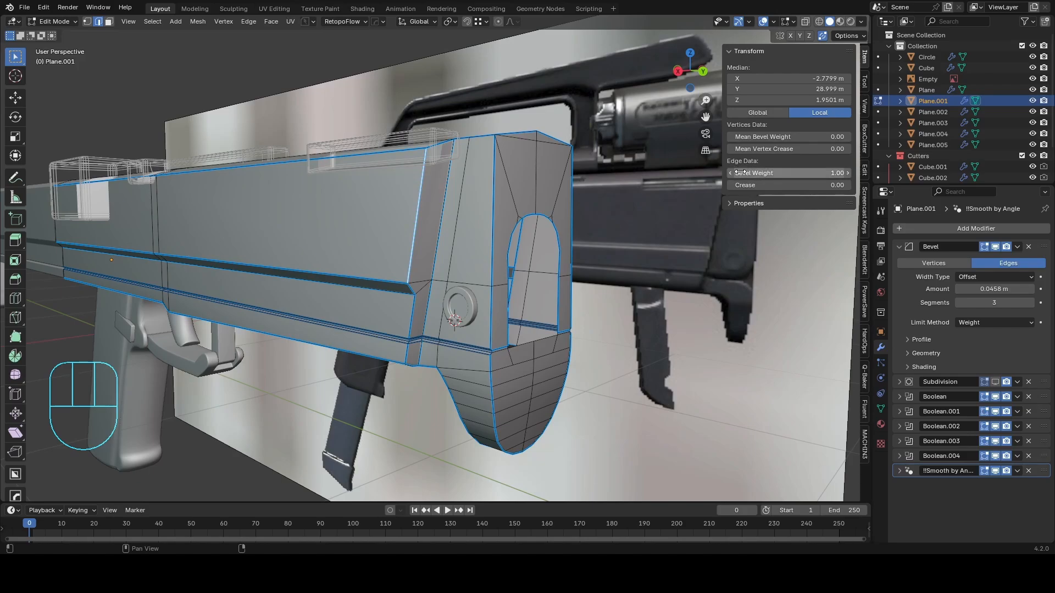
# Set the mean bevel weight of the raised side panel's slanted rear edge and long lower edge to 0.
pyautogui.scroll(5, 467, 225)
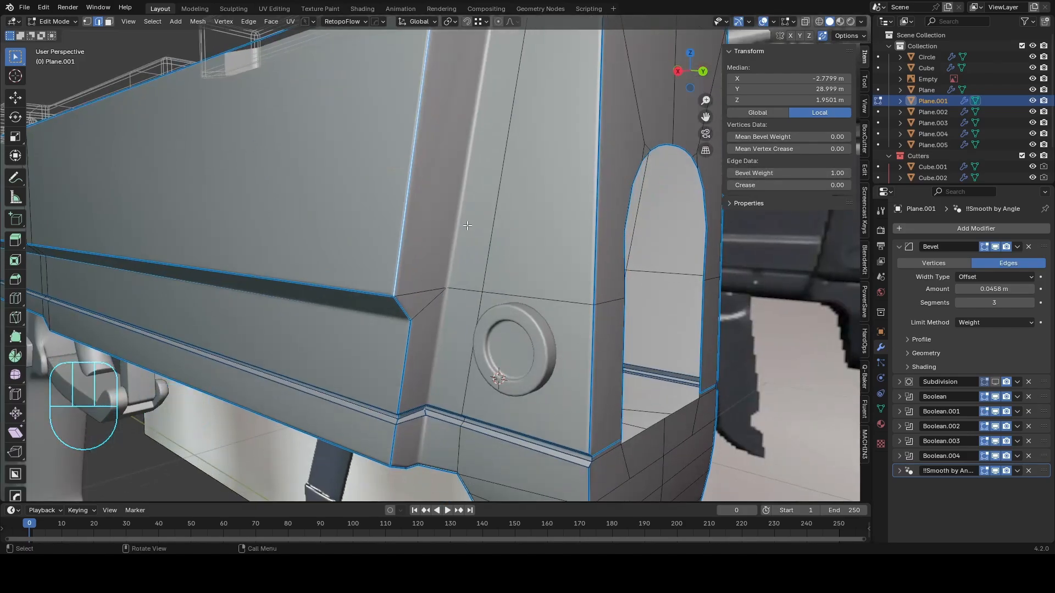
pyautogui.keyDown('shift'); pyautogui.moveTo(412, 290); pyautogui.dragTo(447, 246, button='middle'); pyautogui.keyUp('shift')
pyautogui.keyDown('shift'); pyautogui.click(447, 247); pyautogui.keyUp('shift')
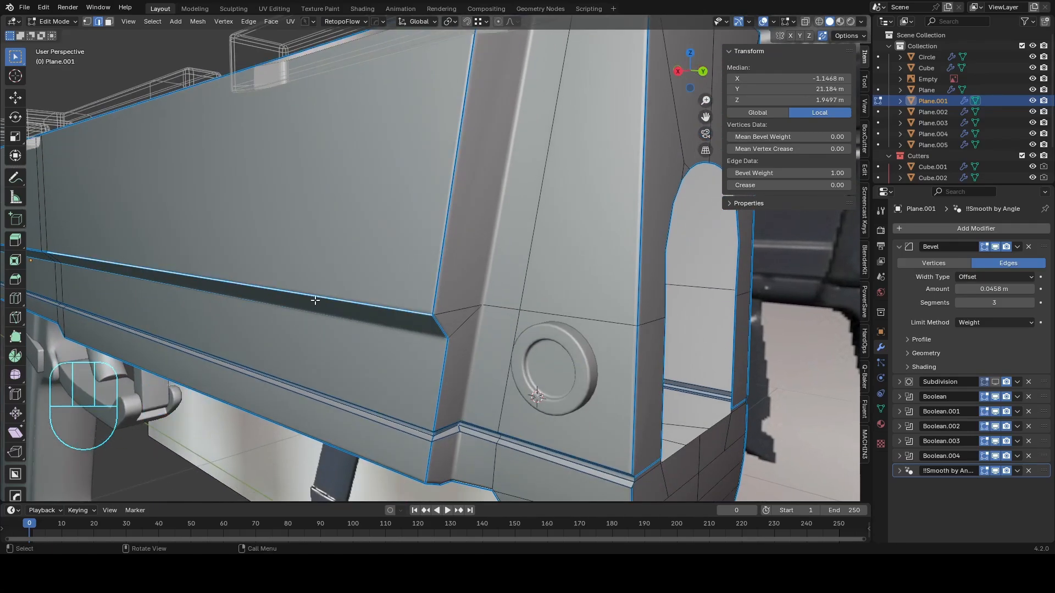
pyautogui.click(438, 249)
pyautogui.keyDown('shift'); pyautogui.click(383, 281); pyautogui.keyUp('shift')
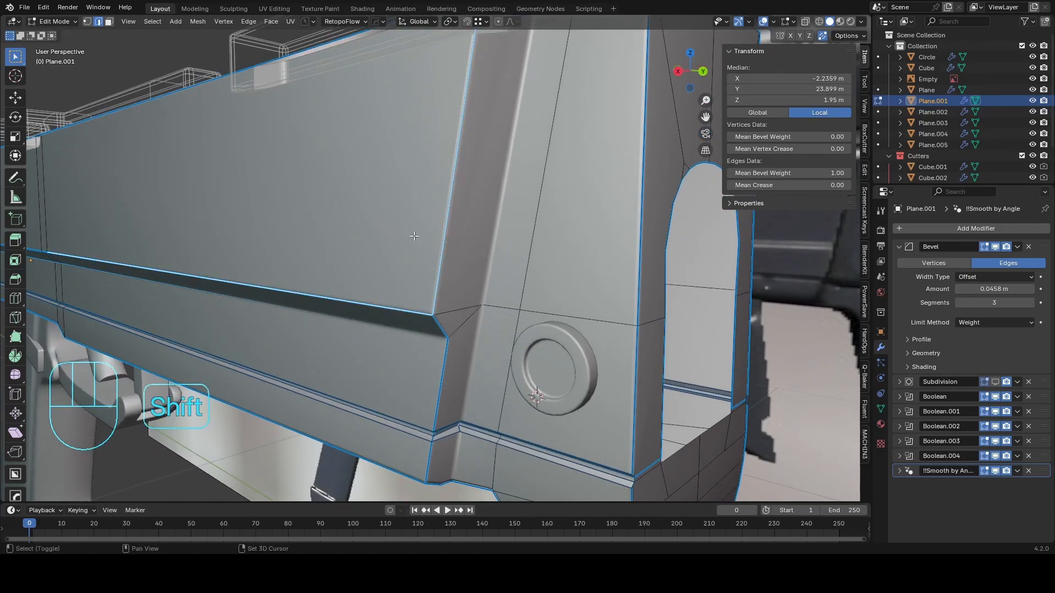
pyautogui.keyDown('shift'); pyautogui.moveTo(413, 236); pyautogui.dragTo(409, 274, button='middle'); pyautogui.keyUp('shift')
pyautogui.moveTo(809, 176); pyautogui.dragTo(736, 175)
pyautogui.click(540, 319)
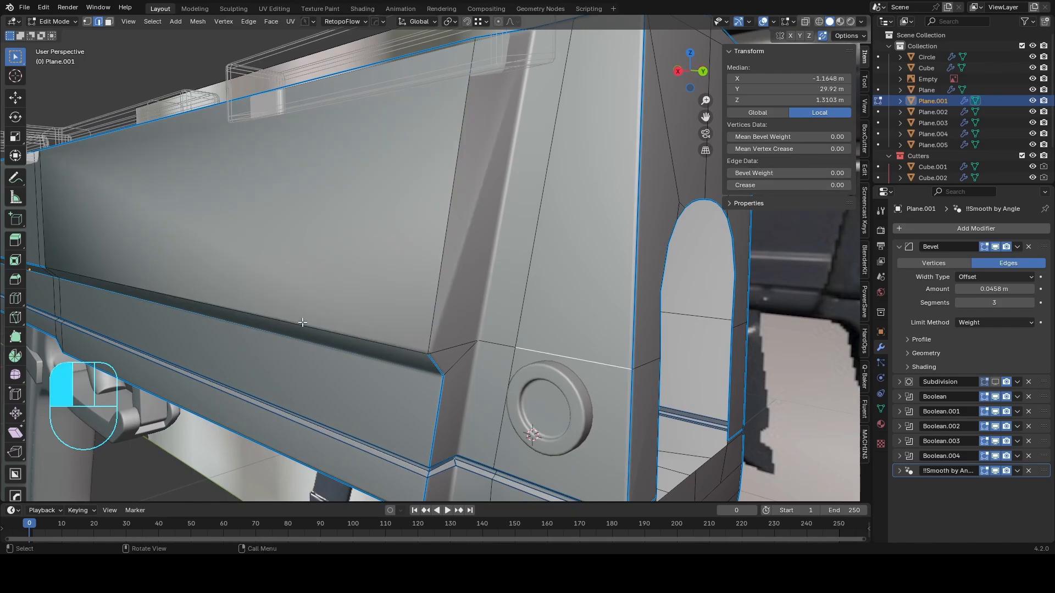
# Reselect the side panel's long lower edge and slanted rear edge and set their mean bevel weight back to 1.
pyautogui.click(359, 340)
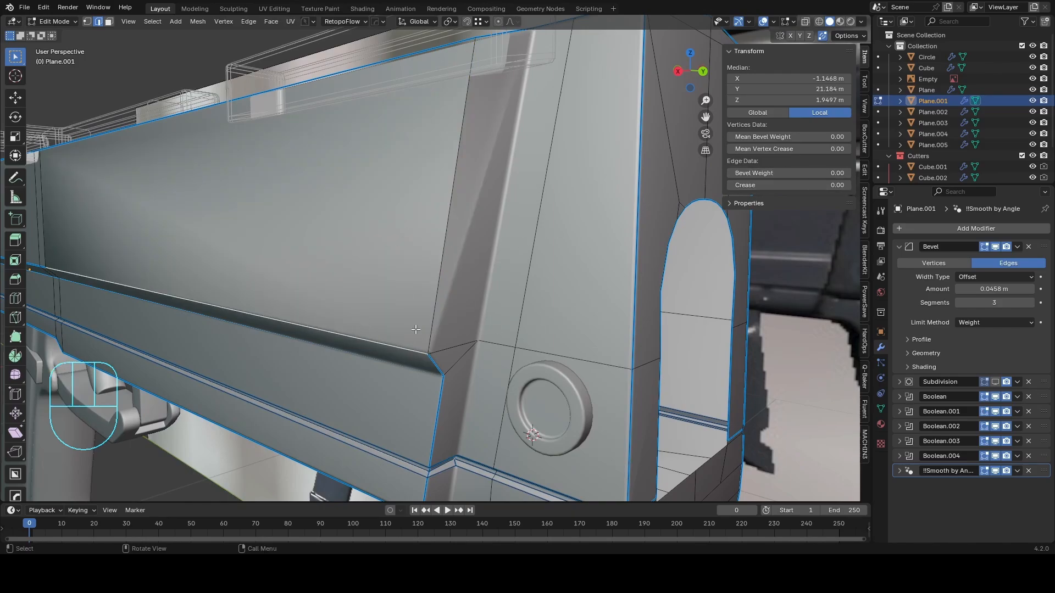
pyautogui.keyDown('shift'); pyautogui.click(462, 160); pyautogui.keyUp('shift')
pyautogui.moveTo(756, 173); pyautogui.dragTo(813, 173)
pyautogui.scroll(-3, 440, 307)
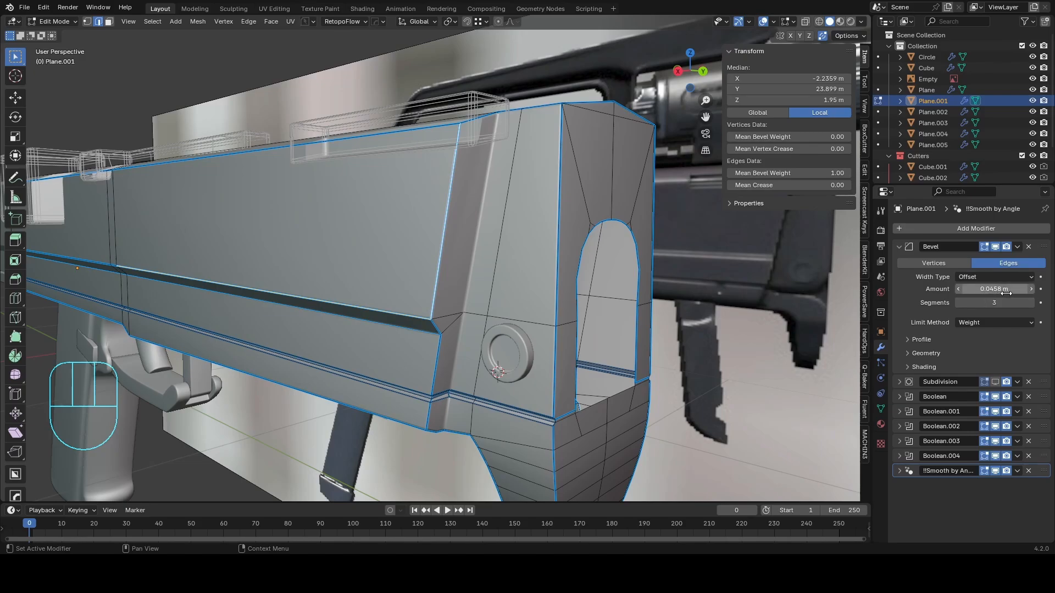
pyautogui.keyDown('shift'); pyautogui.moveTo(423, 351); pyautogui.dragTo(448, 272, button='middle'); pyautogui.keyUp('shift')
pyautogui.keyDown('shift'); pyautogui.moveTo(433, 215); pyautogui.dragTo(420, 284, button='middle'); pyautogui.keyUp('shift')
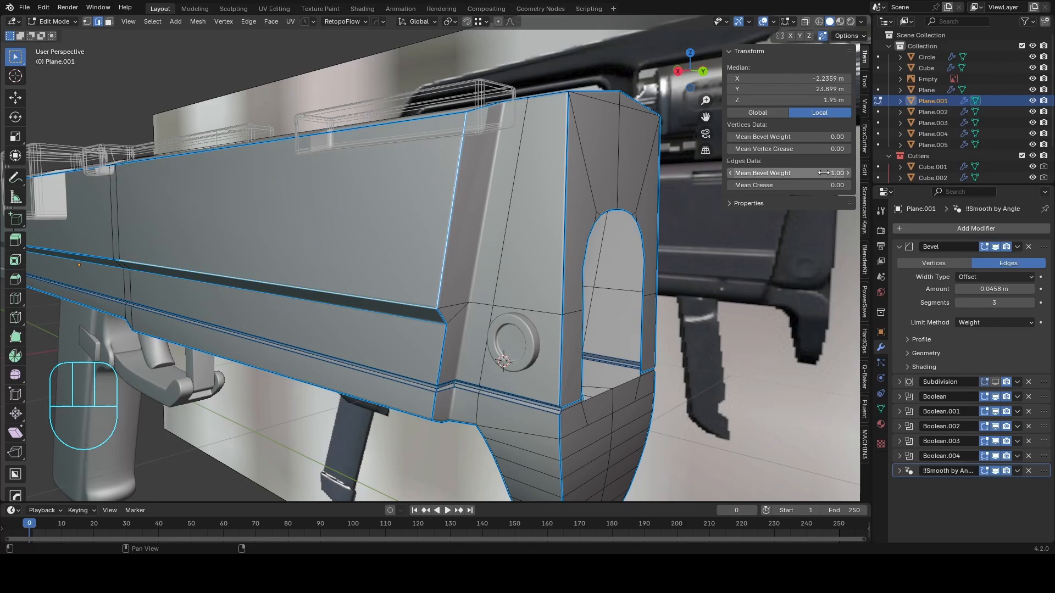
# Select an edge of the narrow lower groove and examine its bevel weight and the bevel along the groove.
pyautogui.moveTo(504, 313); pyautogui.dragTo(514, 196, button='middle')
pyautogui.scroll(5, 400, 279)
pyautogui.click(439, 223)
pyautogui.keyDown('shift'); pyautogui.moveTo(439, 223); pyautogui.dragTo(374, 293, button='middle'); pyautogui.keyUp('shift')
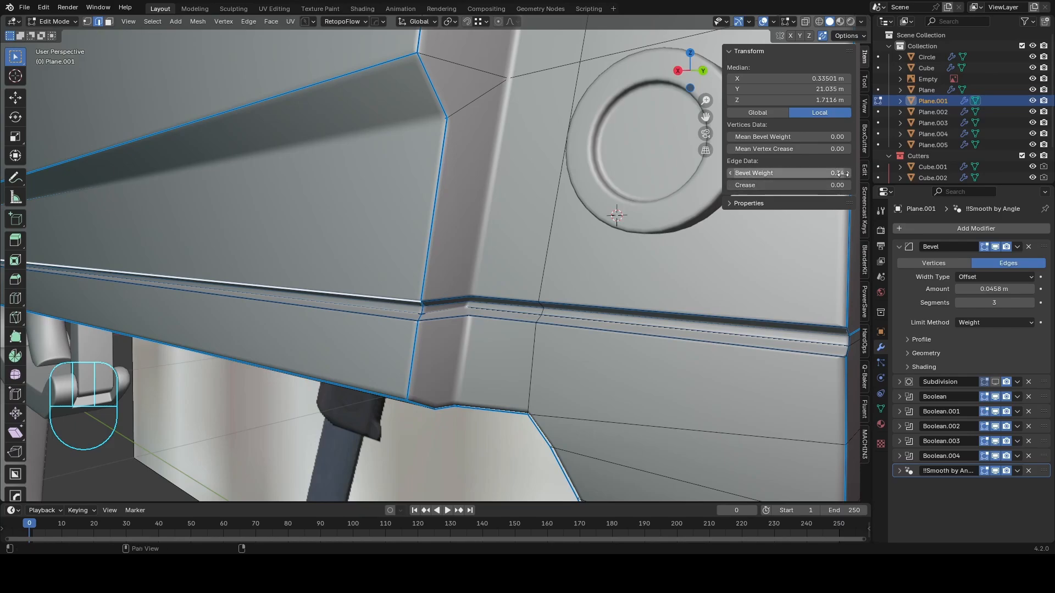
pyautogui.scroll(5, 430, 313)
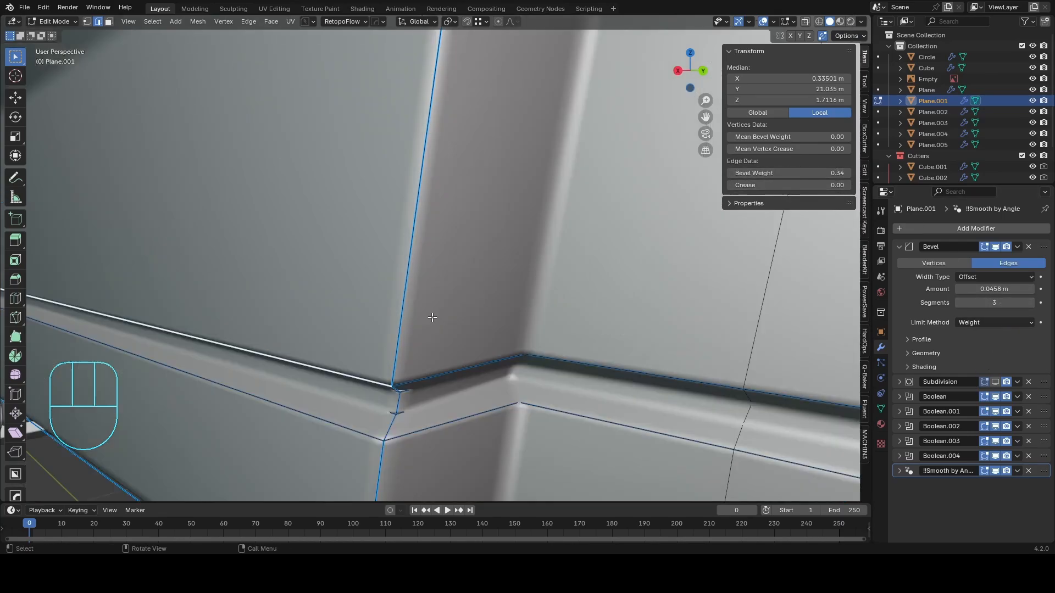
pyautogui.press('Tab')
pyautogui.press('Tab')
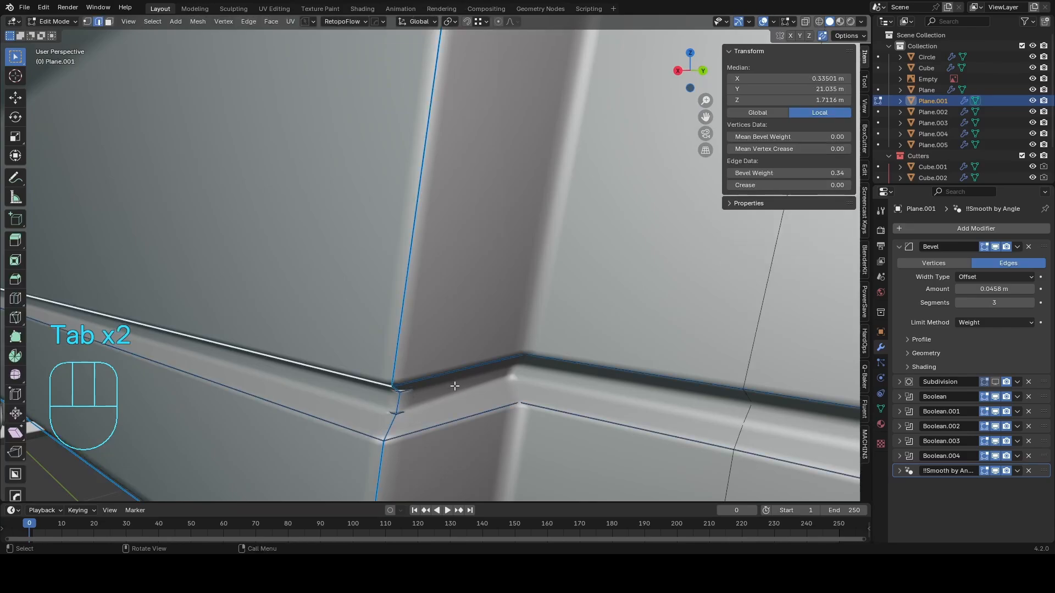
pyautogui.keyDown('shift'); pyautogui.moveTo(455, 382); pyautogui.dragTo(466, 350, button='middle'); pyautogui.keyUp('shift')
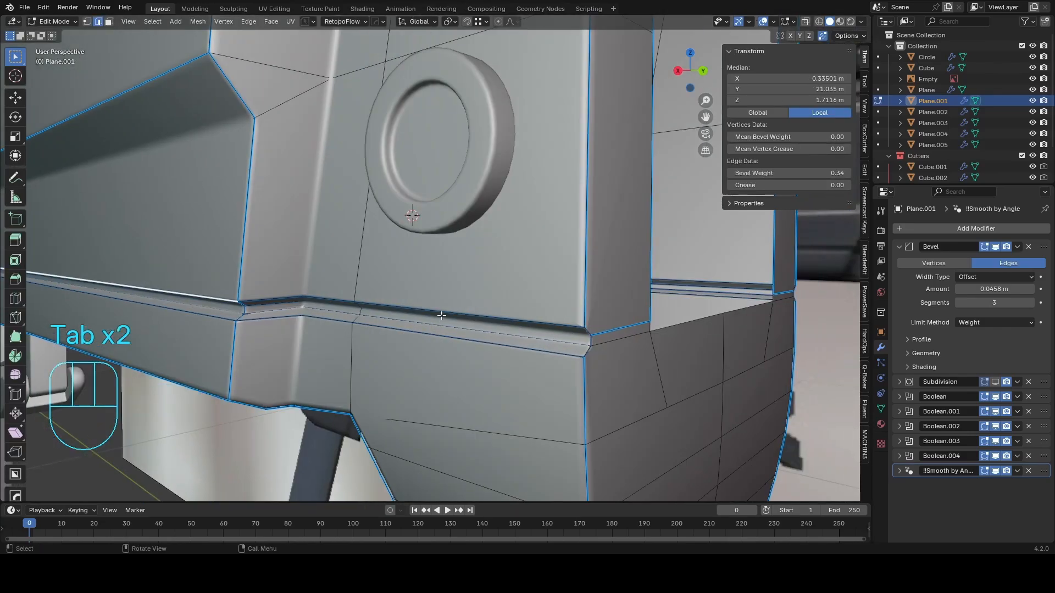
pyautogui.keyDown('shift'); pyautogui.moveTo(438, 311); pyautogui.dragTo(386, 265, button='middle'); pyautogui.keyUp('shift')
pyautogui.keyDown('shift'); pyautogui.moveTo(514, 352); pyautogui.dragTo(495, 332, button='middle'); pyautogui.keyUp('shift')
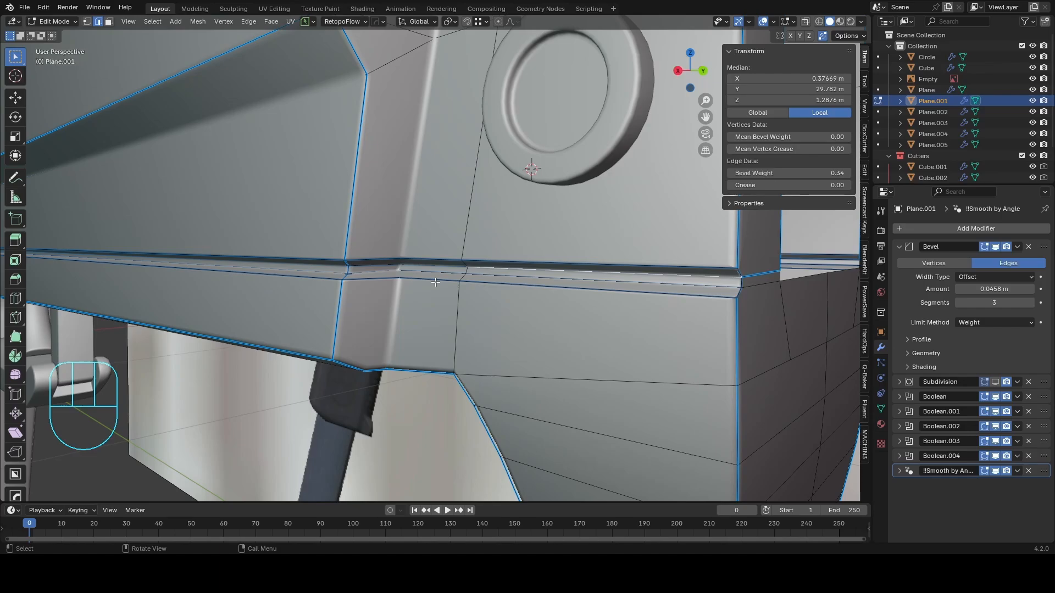
# Select all edges whose bevel weight matches the selected groove edge, using Select Similar by Bevel.
pyautogui.hotkey('shift', 'g')
pyautogui.hotkey('shift', 'g')
pyautogui.hotkey('shift', 'g')
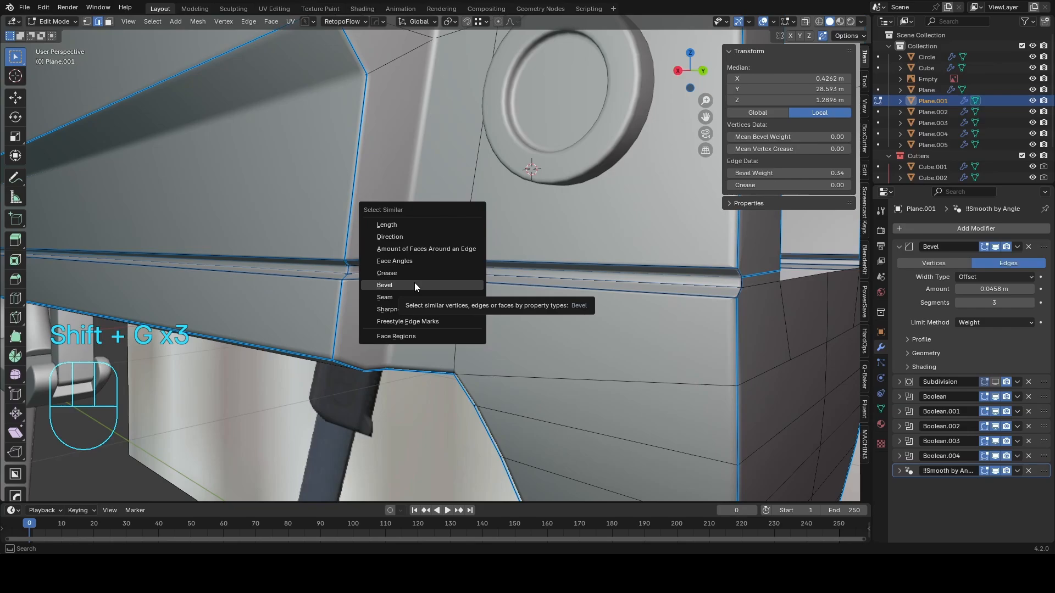
pyautogui.click(414, 282)
pyautogui.moveTo(414, 282); pyautogui.dragTo(308, 236, button='middle')
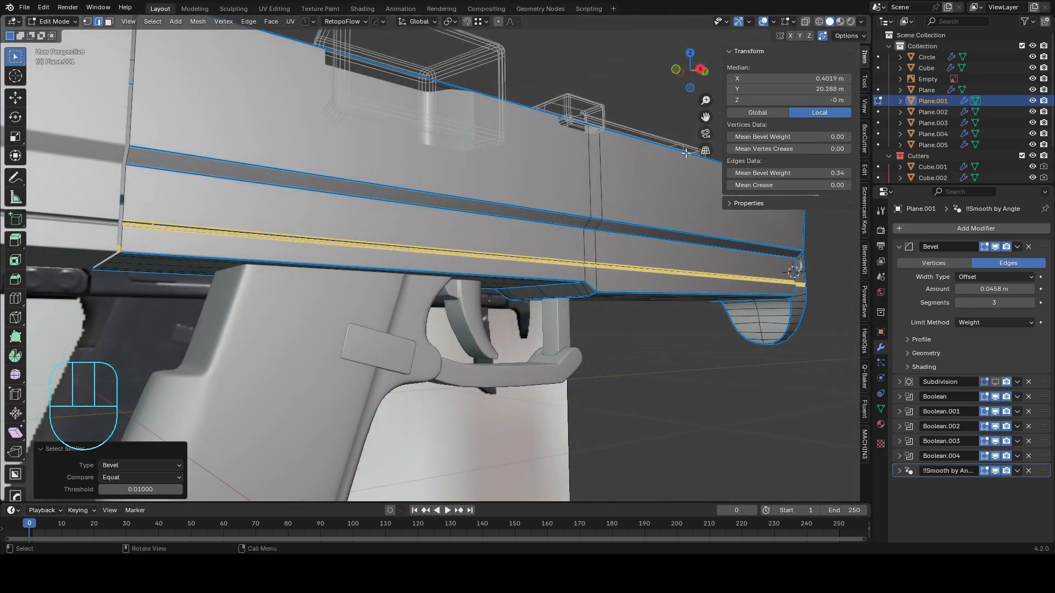
pyautogui.moveTo(474, 250); pyautogui.dragTo(365, 274, button='middle')
pyautogui.keyDown('shift'); pyautogui.moveTo(365, 275); pyautogui.dragTo(337, 269, button='middle'); pyautogui.keyUp('shift')
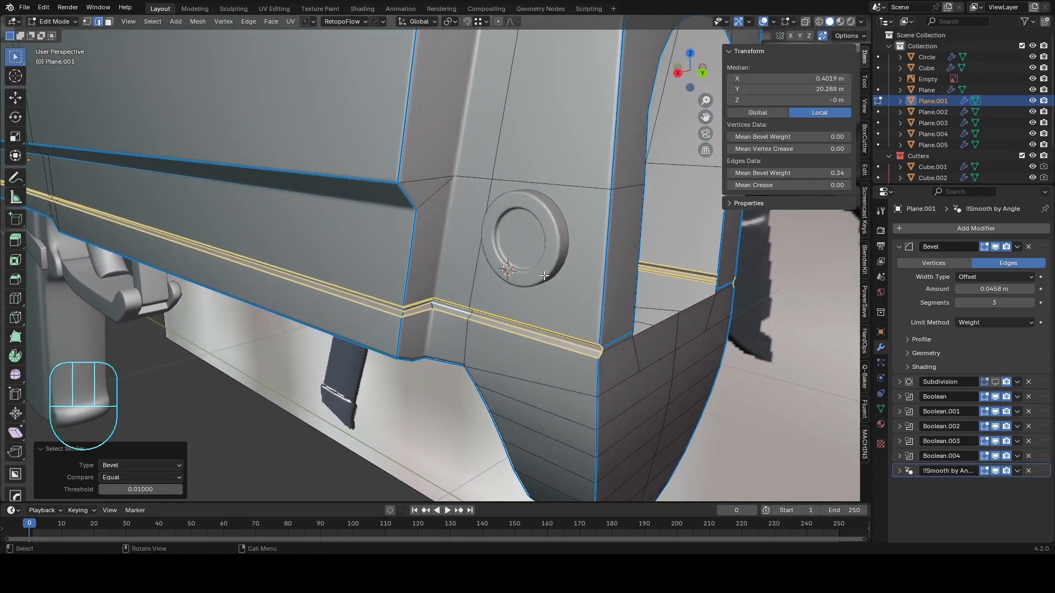
# Set the mean bevel weight of the selected groove edges to 0.3 and inspect the bevel up close.
pyautogui.keyDown('shift'); pyautogui.moveTo(450, 300); pyautogui.dragTo(436, 289, button='middle'); pyautogui.keyUp('shift')
pyautogui.click(797, 174)
pyautogui.write('.')
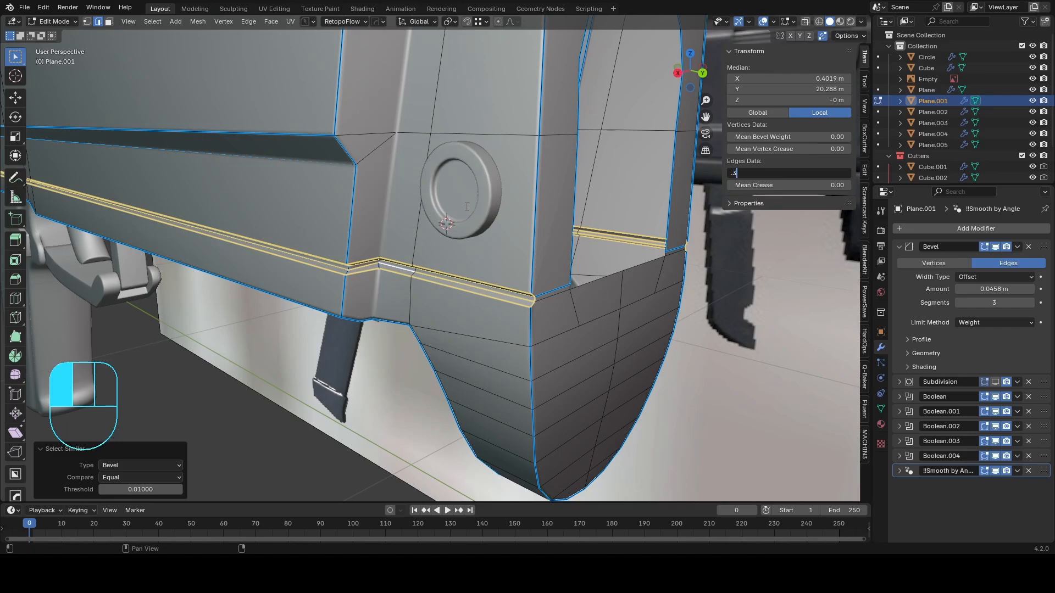
pyautogui.press('Return')
pyautogui.keyDown('shift'); pyautogui.moveTo(397, 245); pyautogui.dragTo(604, 181, button='middle'); pyautogui.keyUp('shift')
pyautogui.scroll(8, 329, 198)
pyautogui.scroll(-4, 531, 266)
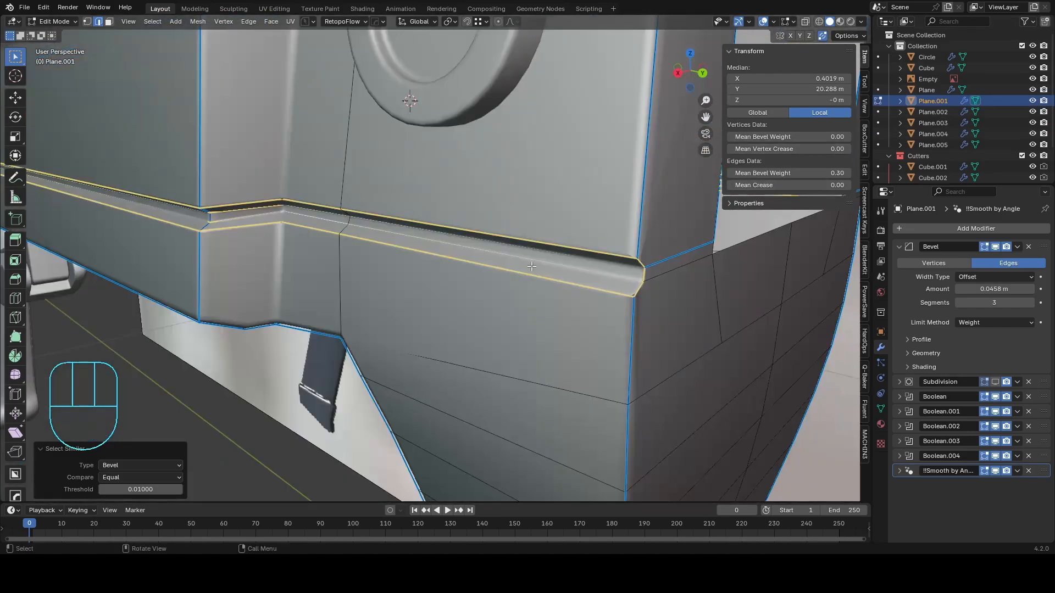
pyautogui.press('Tab')
pyautogui.press('Tab')
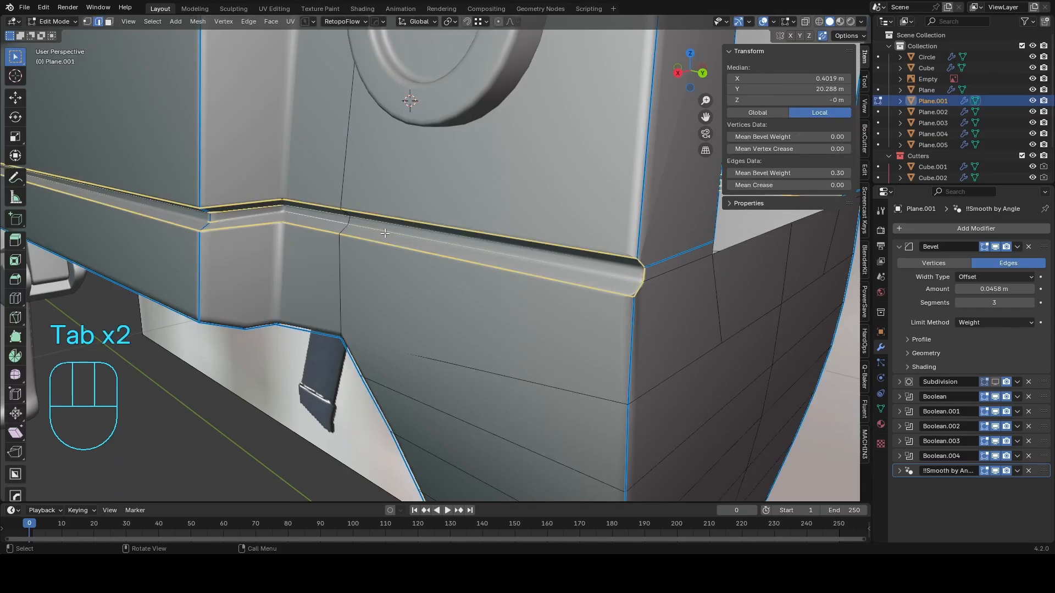
# Set the mean bevel weight of the selected groove edges to 1.
pyautogui.click(775, 174)
pyautogui.write('1')
pyautogui.press('Return')
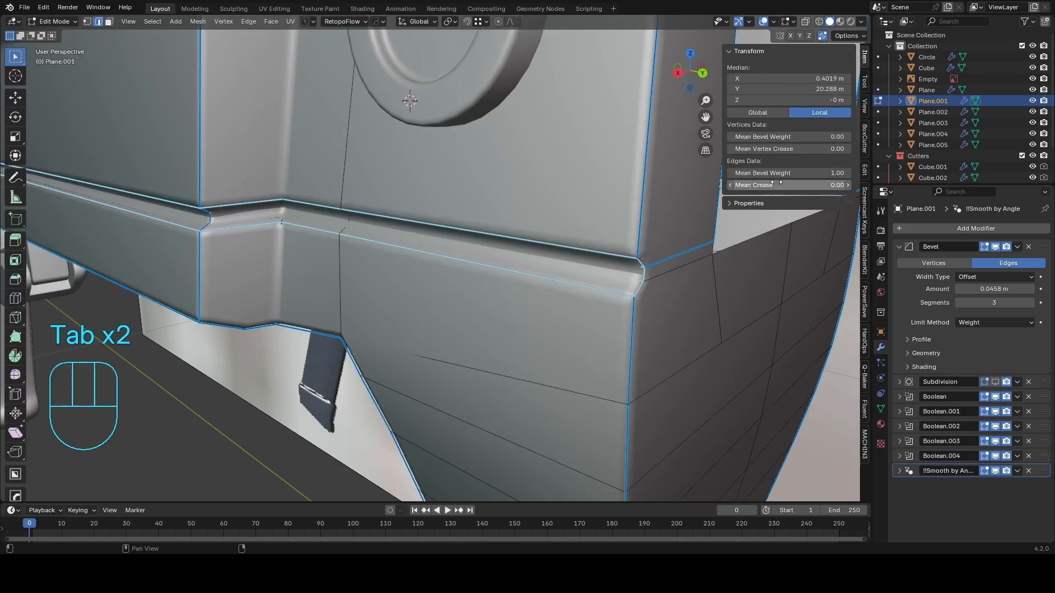
# Return to Object Mode and turn on the wireframe overlay to show the bevel geometry at the groove's rear corner.
pyautogui.press('Tab')
pyautogui.scroll(4, 472, 203)
pyautogui.scroll(-4, 473, 203)
pyautogui.keyDown('shift'); pyautogui.moveTo(526, 243); pyautogui.dragTo(275, 179, button='middle'); pyautogui.keyUp('shift')
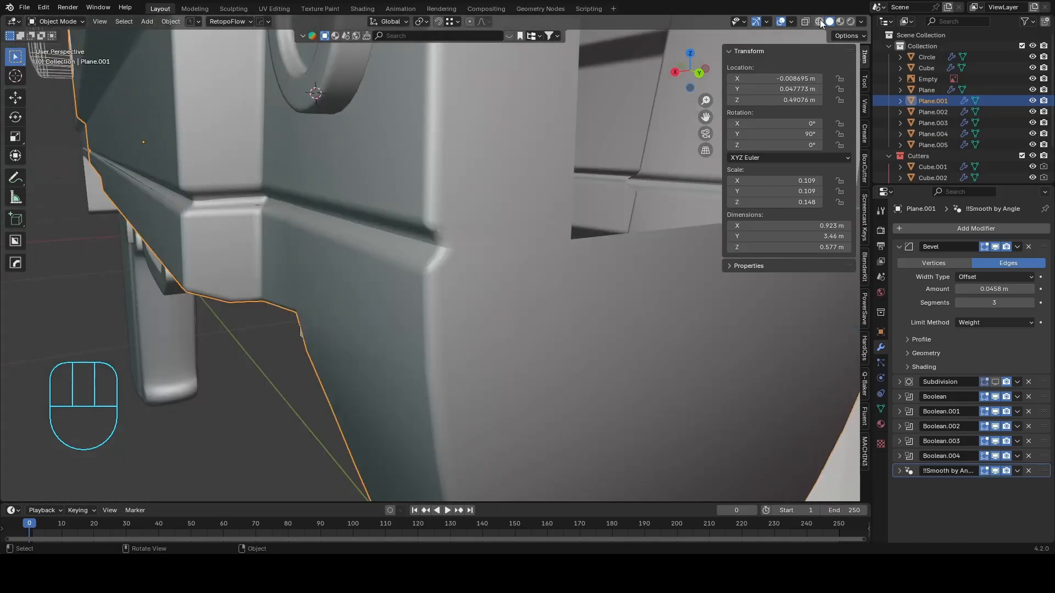
pyautogui.click(791, 22)
pyautogui.click(723, 208)
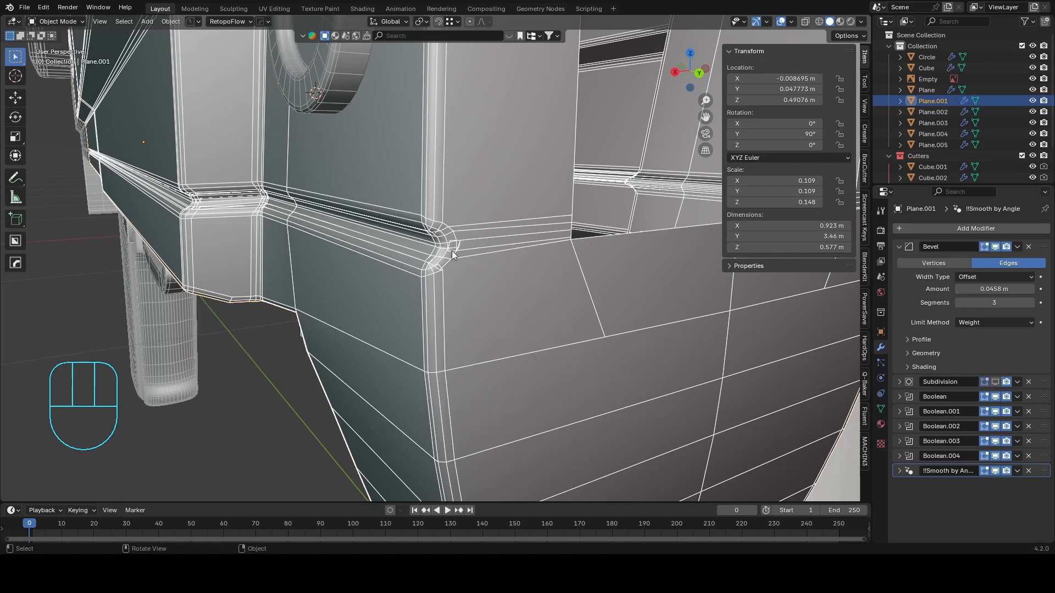
# Lower the mean bevel weight of the selected groove edges and return to Object Mode.
pyautogui.press('Tab')
pyautogui.click(831, 173)
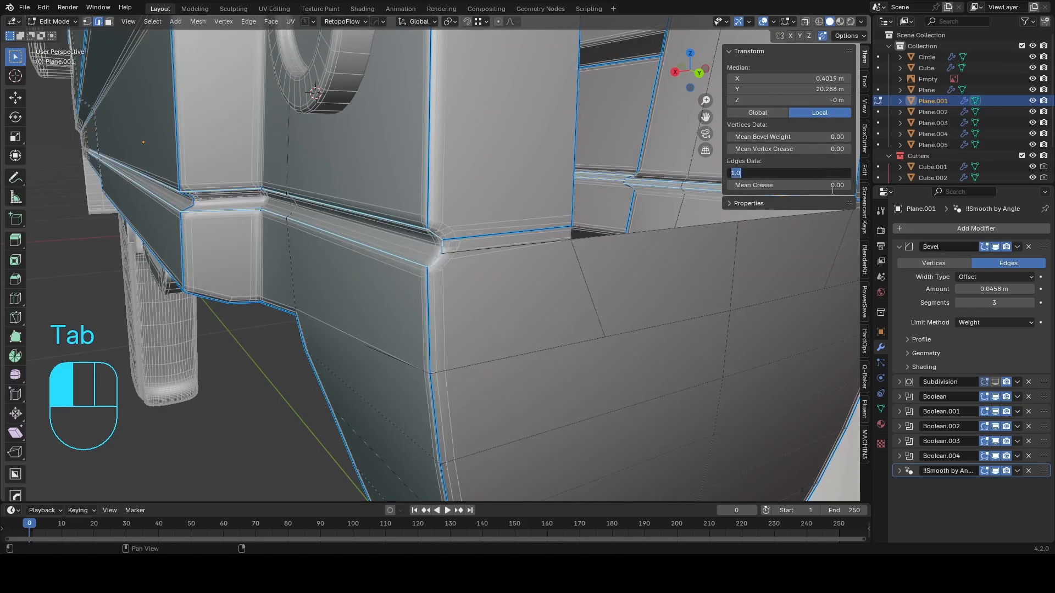
pyautogui.write('0')
pyautogui.press('Return')
pyautogui.press('Tab')
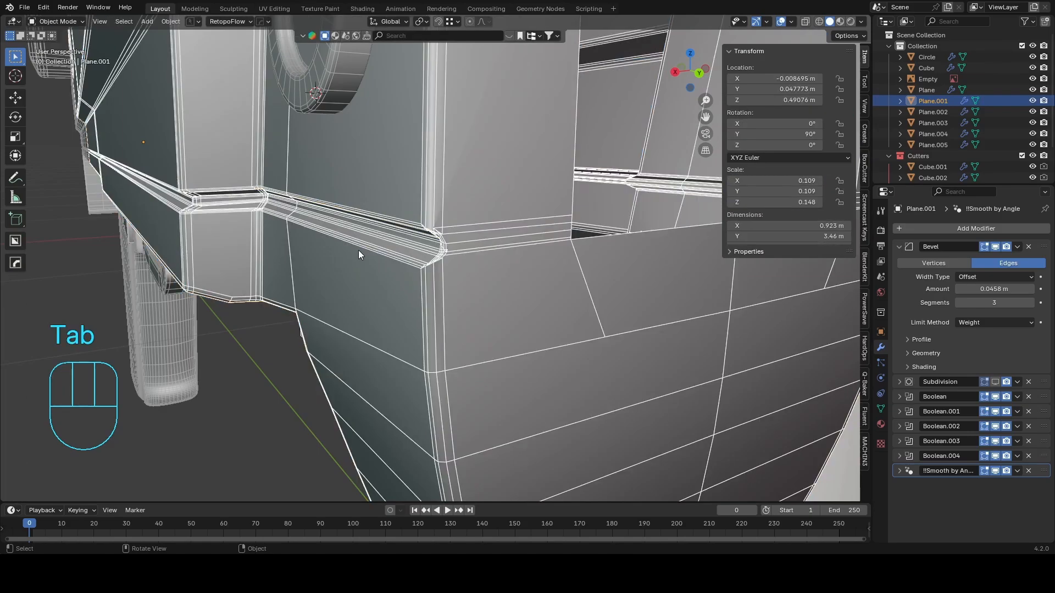
# Inspect the narrower bevel along the groove up close, then turn off the wireframe overlay.
pyautogui.scroll(3, 421, 245)
pyautogui.scroll(-5, 421, 244)
pyautogui.moveTo(383, 220); pyautogui.dragTo(209, 213, button='middle')
pyautogui.scroll(-3, 606, 223)
pyautogui.scroll(6, 209, 213)
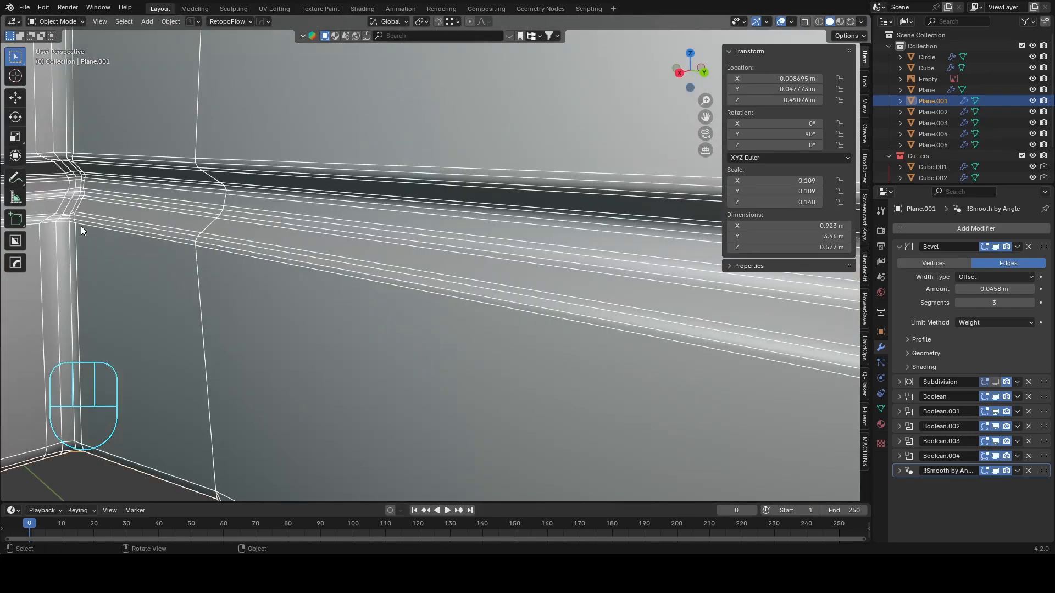
pyautogui.scroll(-8, 81, 226)
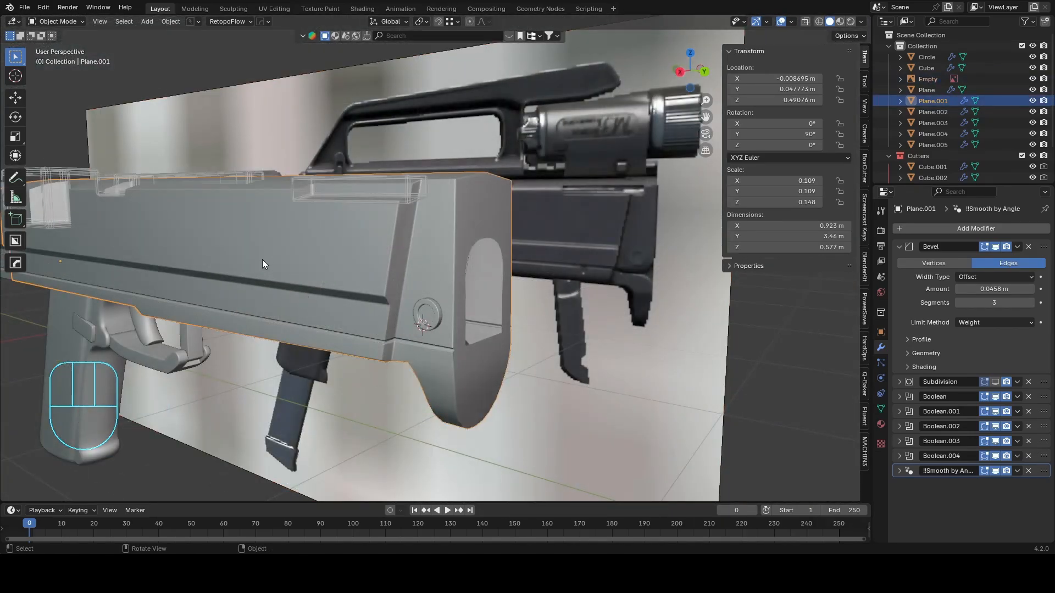
# Try moving the boolean cutter at the upper rear of the gun body vertically along the Z axis.
pyautogui.keyDown('shift'); pyautogui.moveTo(262, 264); pyautogui.dragTo(329, 308, button='middle'); pyautogui.keyUp('shift')
pyautogui.keyDown('shift'); pyautogui.click(90, 248); pyautogui.keyUp('shift')
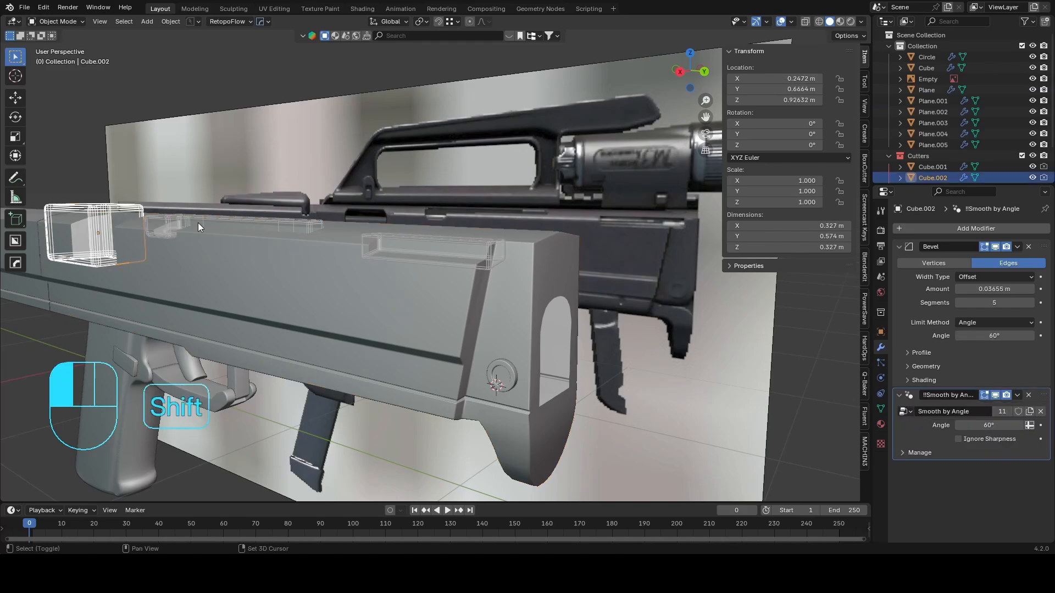
pyautogui.click(404, 258)
pyautogui.press('g')
pyautogui.press('z')
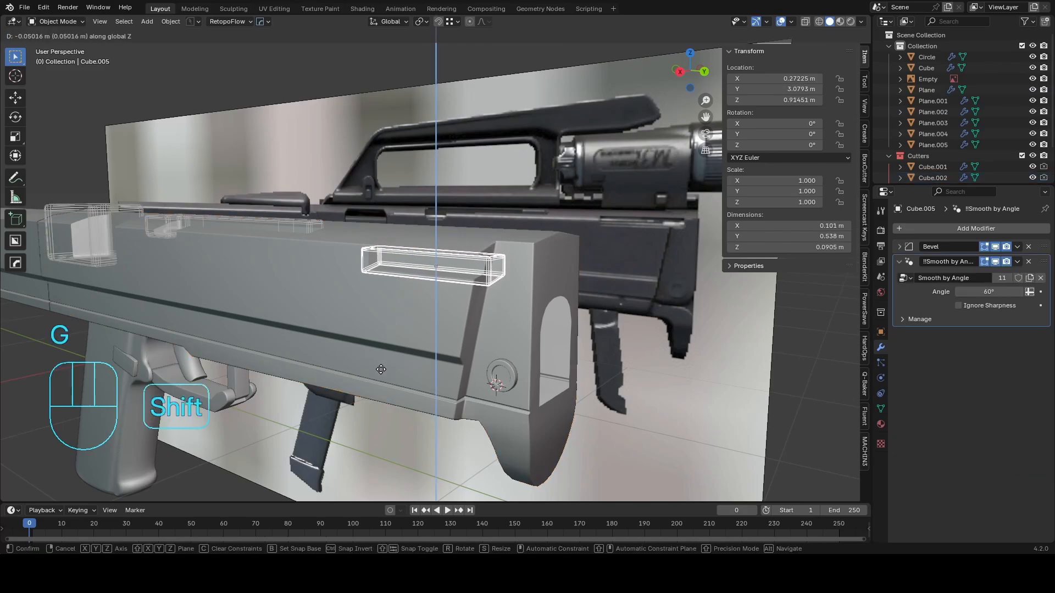
pyautogui.click(402, 259)
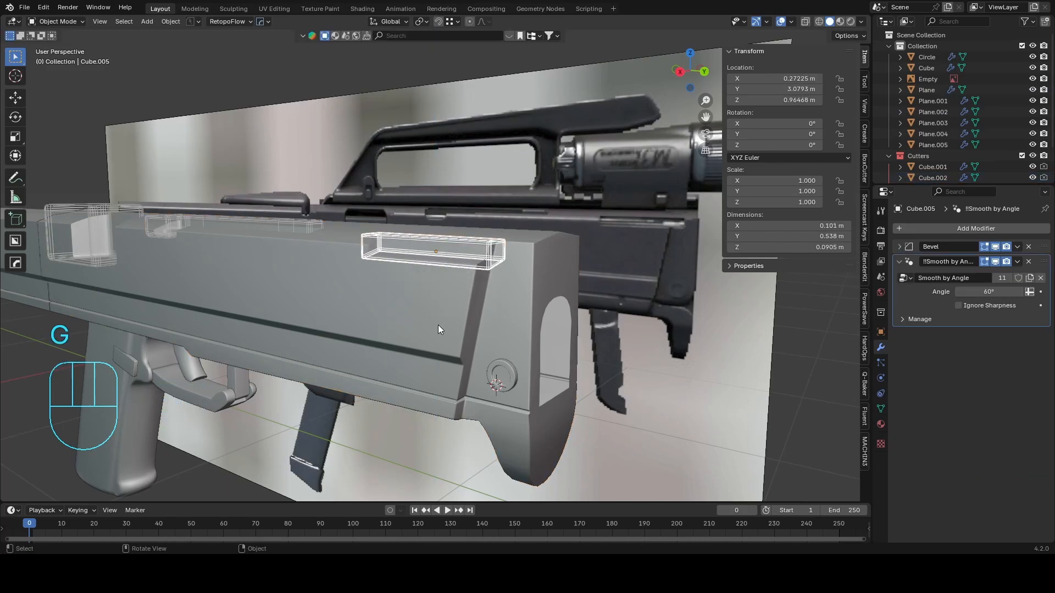
# Move the upper rear boolean cutter down about 0.015 m along the global Z axis and inspect its cut.
pyautogui.moveTo(438, 329); pyautogui.dragTo(351, 269, button='middle')
pyautogui.press('g')
pyautogui.press('z')
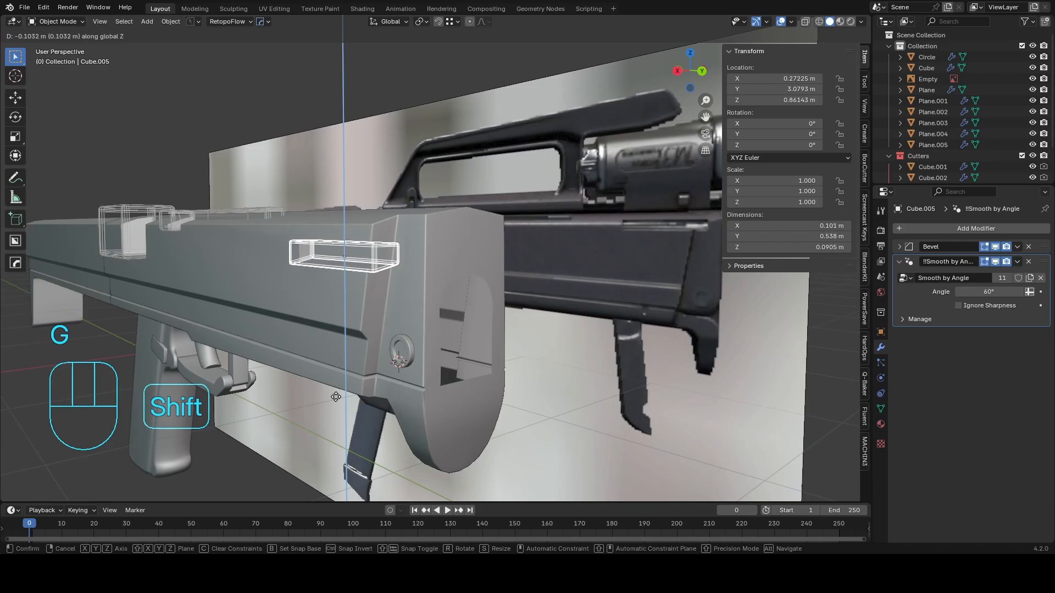
pyautogui.click(336, 373)
pyautogui.scroll(5, 391, 285)
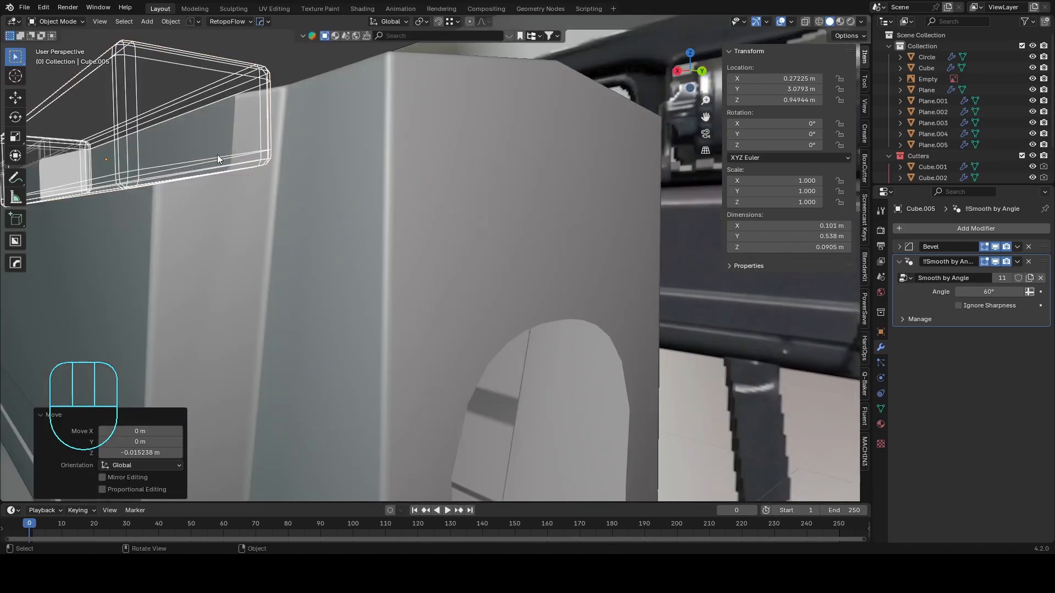
pyautogui.scroll(-5, 236, 304)
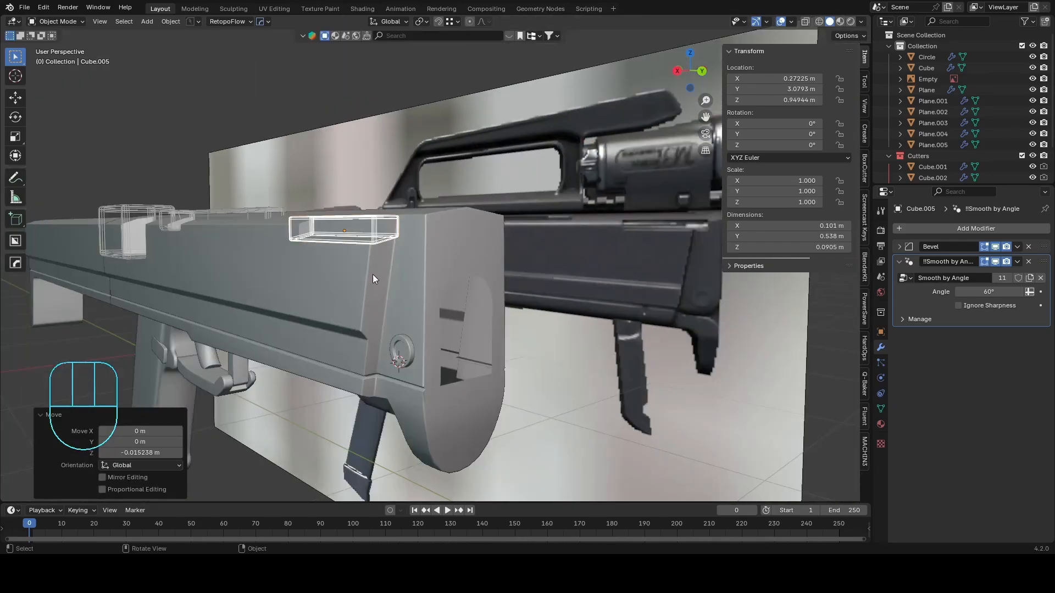
# Select the gun body and enable its Subdivision modifier in the viewport.
pyautogui.click(400, 291)
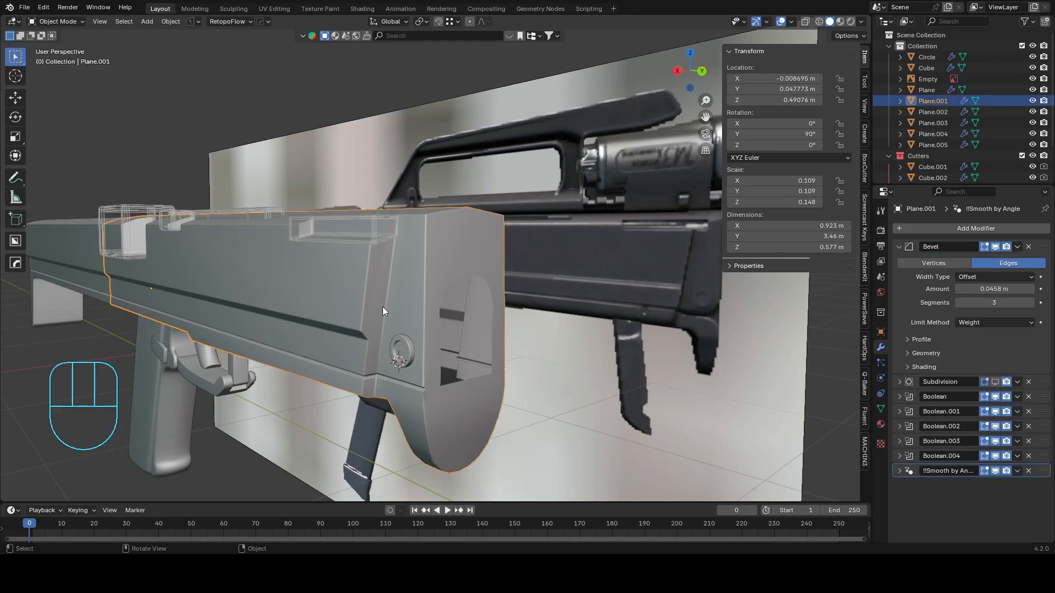
pyautogui.moveTo(382, 306); pyautogui.dragTo(438, 309, button='middle')
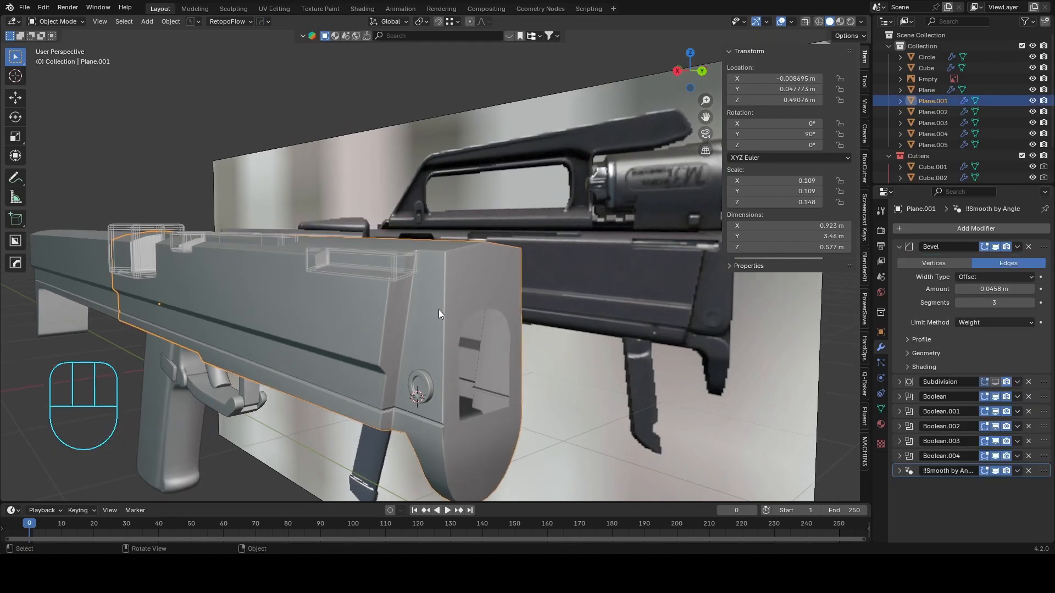
pyautogui.click(995, 381)
pyautogui.keyDown('shift'); pyautogui.moveTo(637, 376); pyautogui.dragTo(625, 349, button='middle'); pyautogui.keyUp('shift')
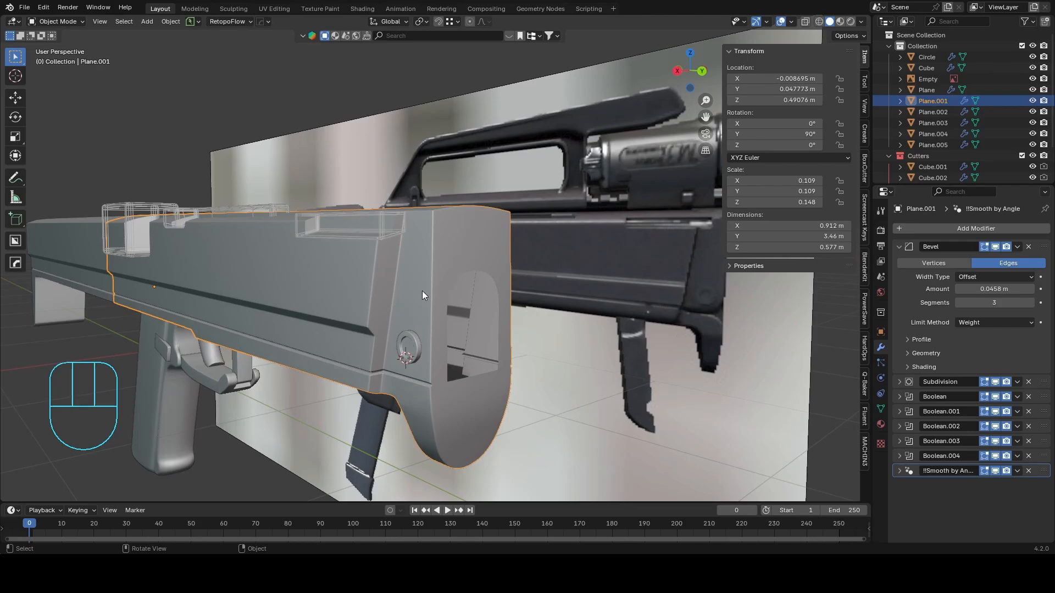
pyautogui.click(864, 83)
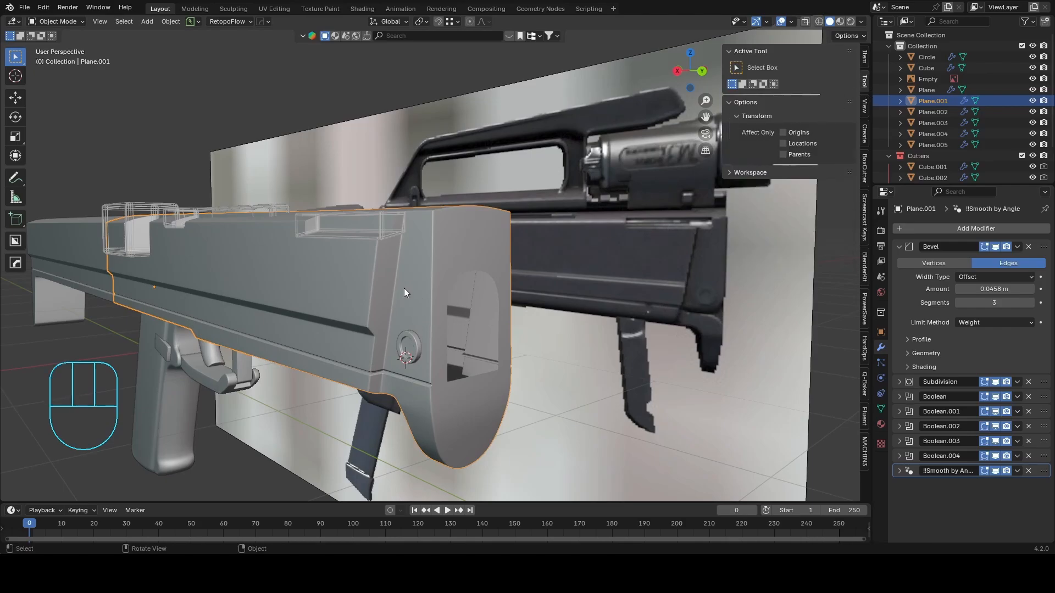
pyautogui.moveTo(478, 341); pyautogui.dragTo(416, 276, button='middle')
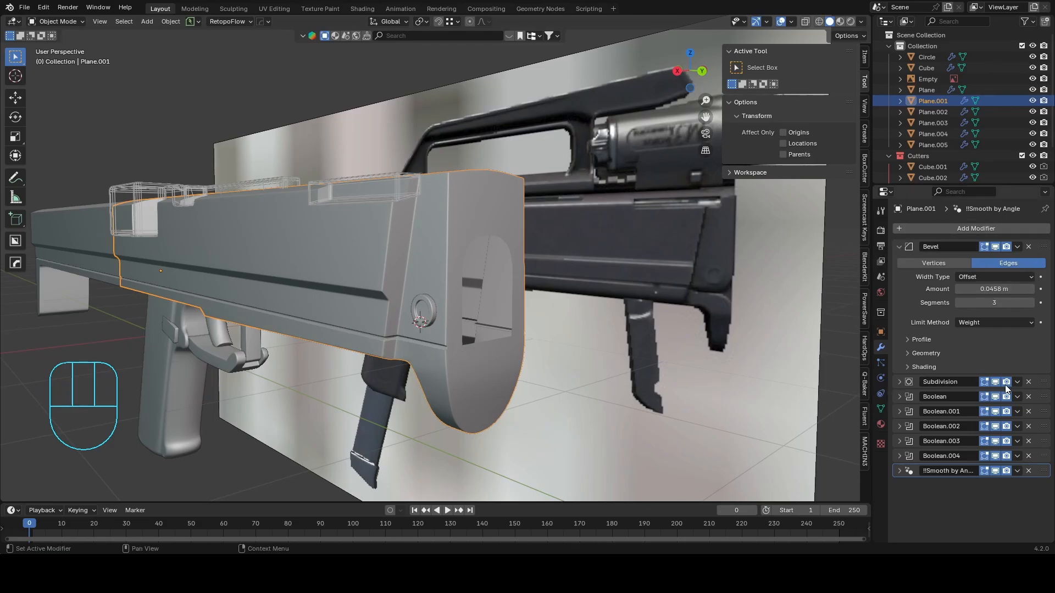
pyautogui.scroll(3, 485, 334)
pyautogui.scroll(-2, 439, 264)
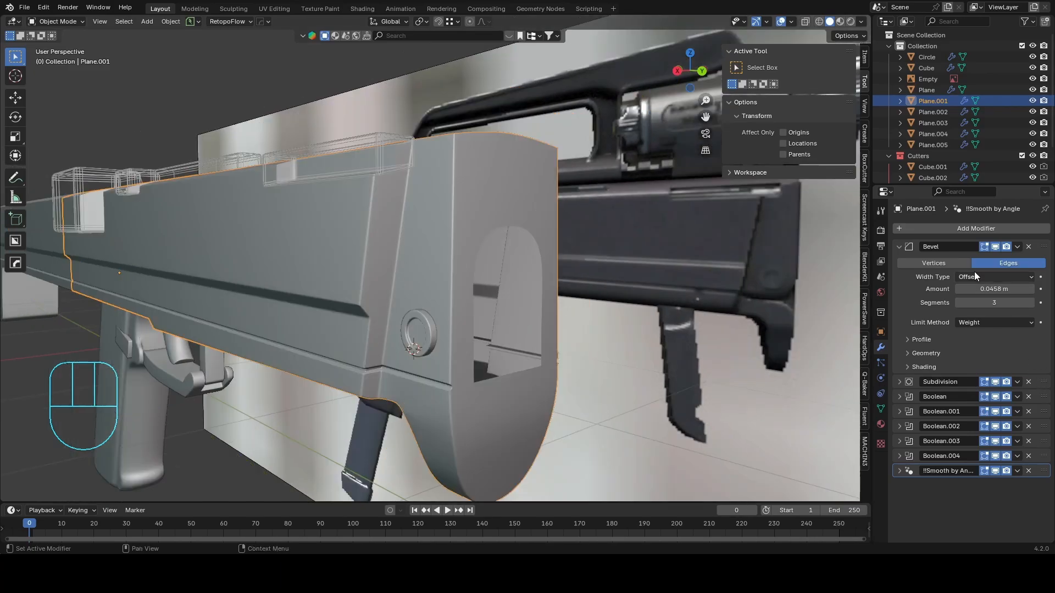
# Compare the gun body with Bevel toggled off and on, with Subdivision shown and hidden, restoring both modifiers in the viewport.
pyautogui.click(996, 248)
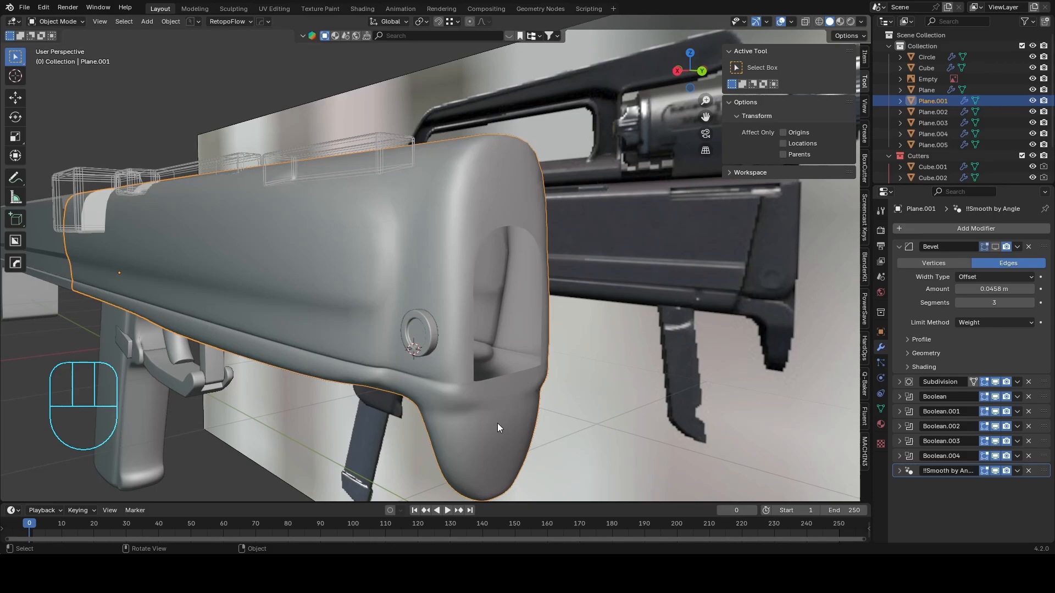
pyautogui.click(995, 248)
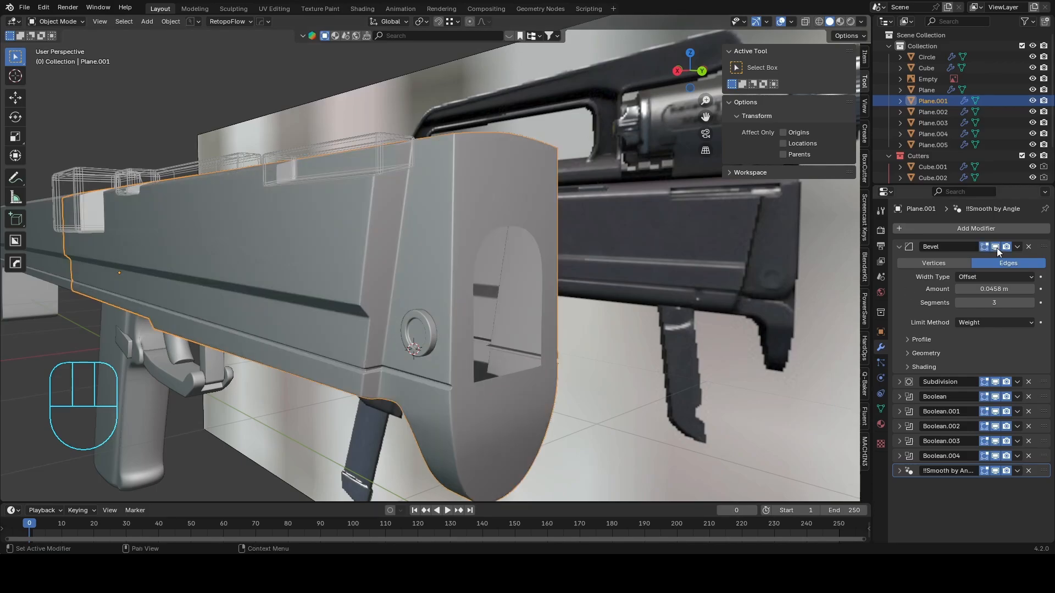
pyautogui.click(995, 381)
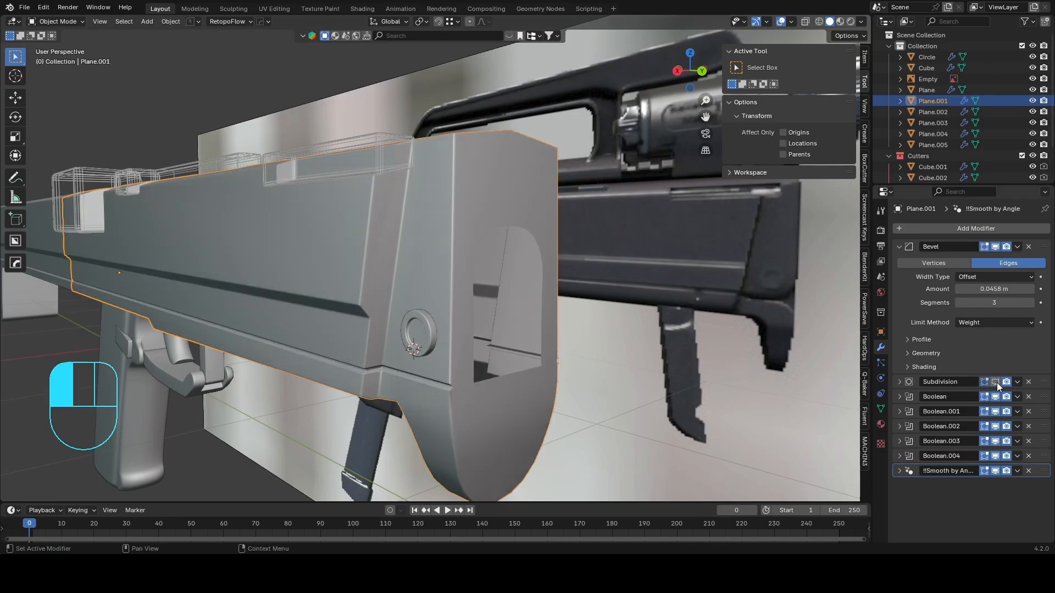
pyautogui.click(995, 246)
pyautogui.click(996, 246)
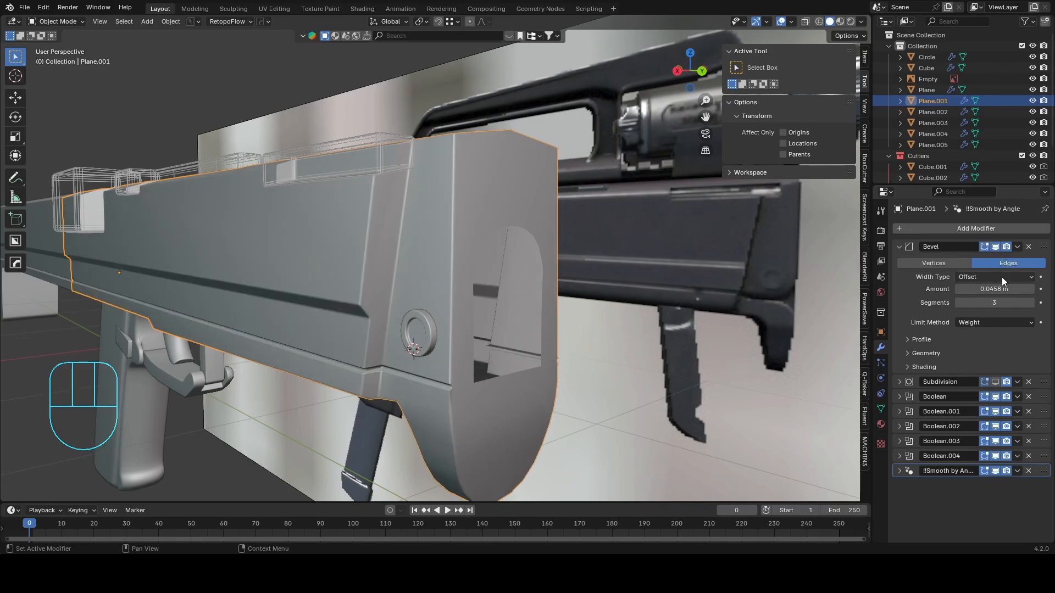
pyautogui.click(995, 381)
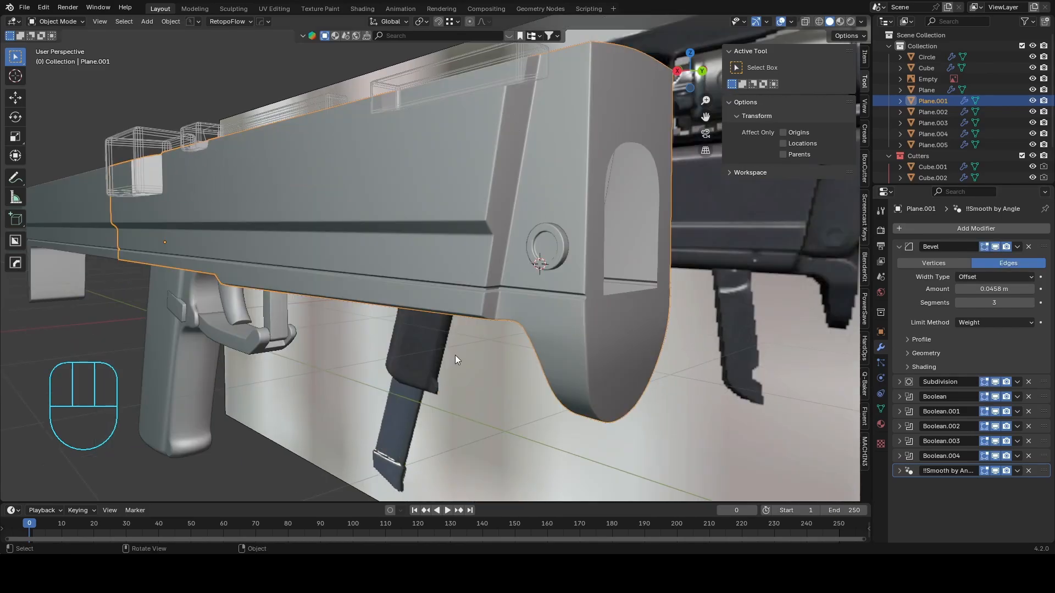